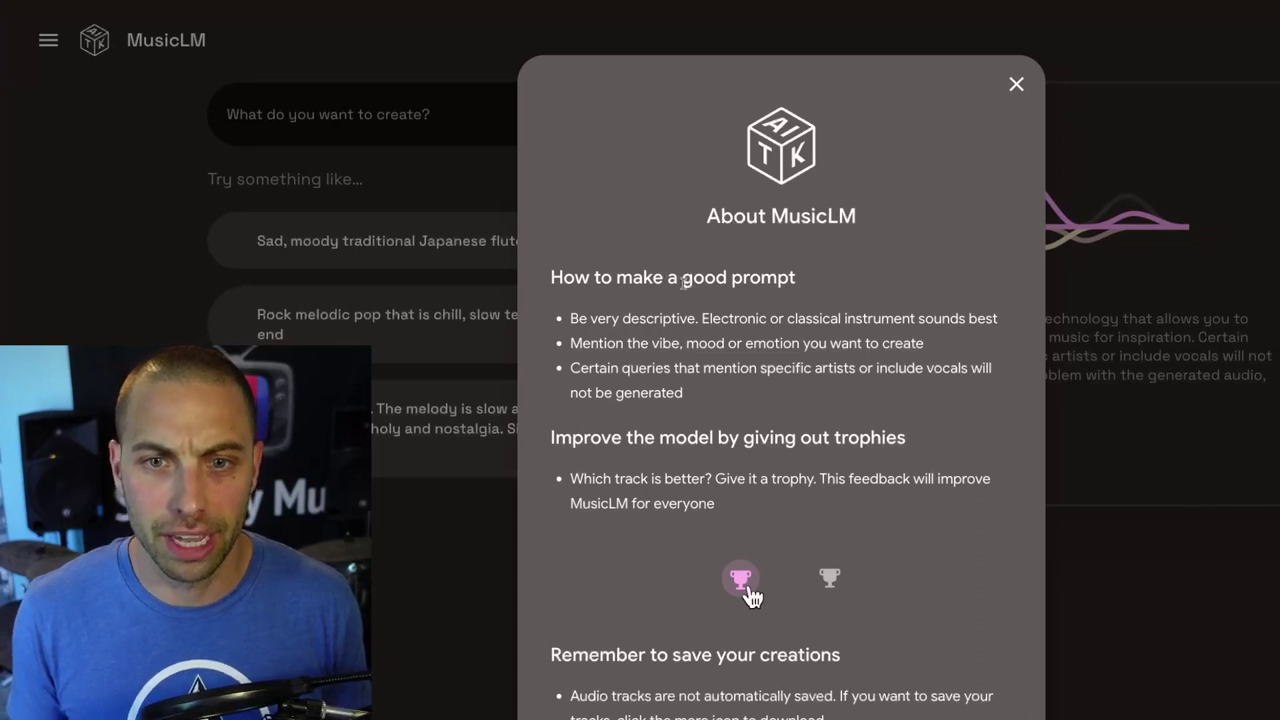
Read the About MusicLM guidance on writing good prompts and giving out trophies, and close it.
left_click_drag(570, 318, 917, 318)
left_click(718, 320)
left_click(776, 344)
left_click(787, 334)
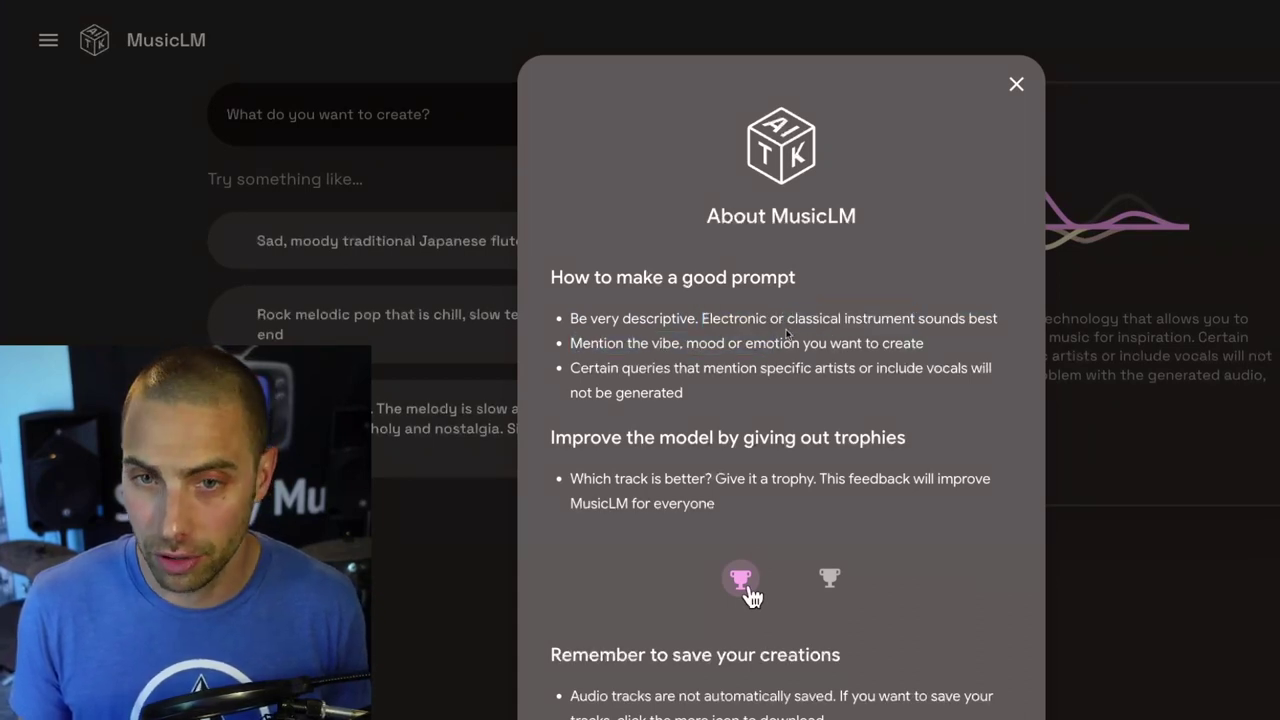
left_click_drag(569, 344, 958, 357)
left_click(660, 387)
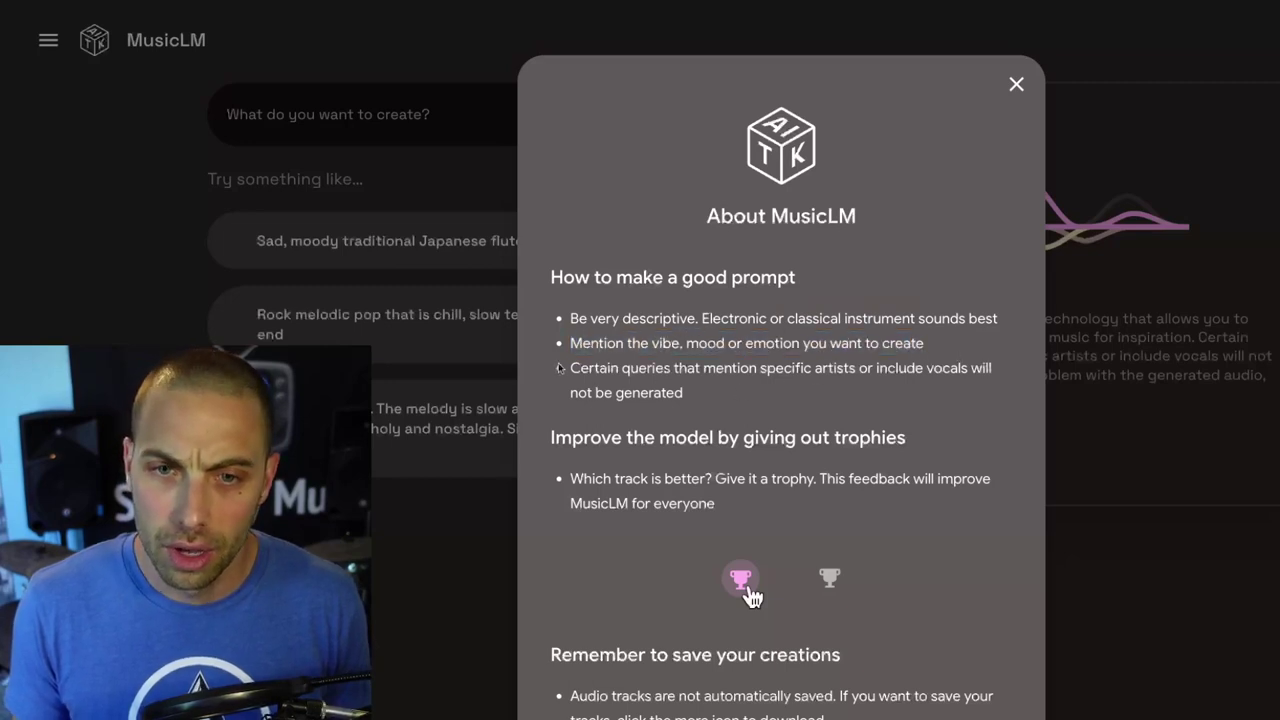
left_click_drag(568, 368, 686, 395)
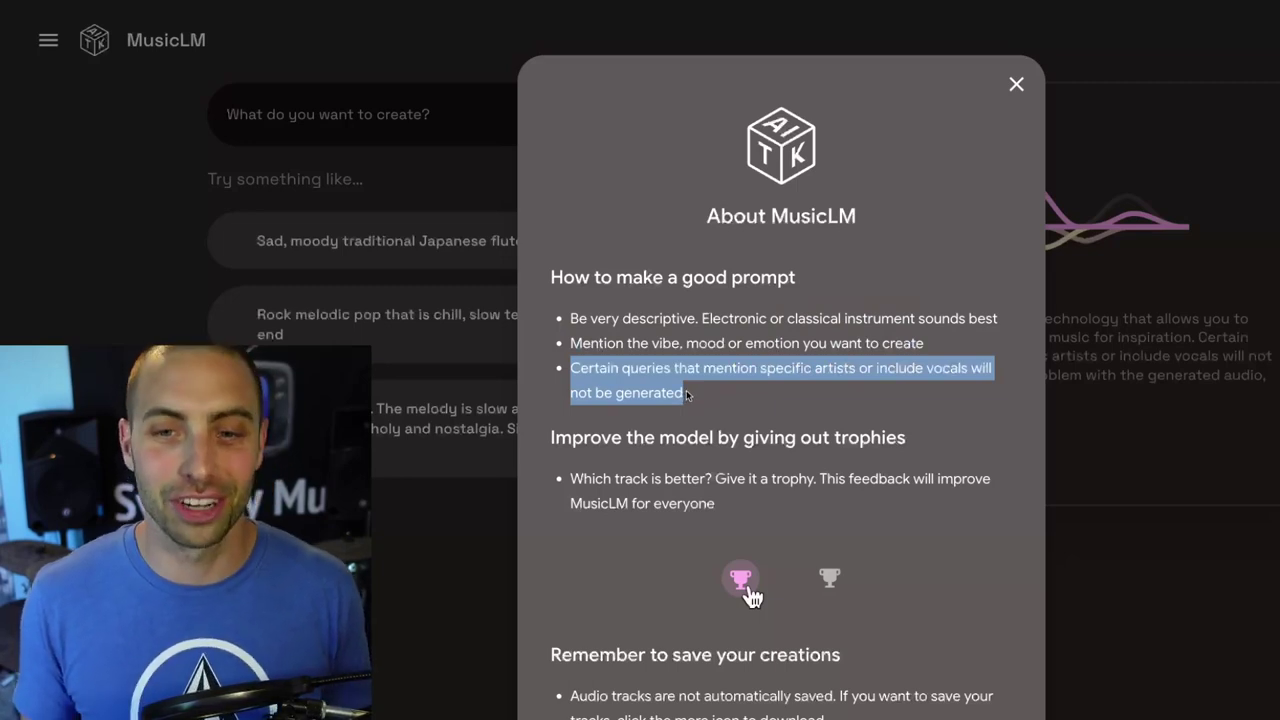
left_click(687, 395)
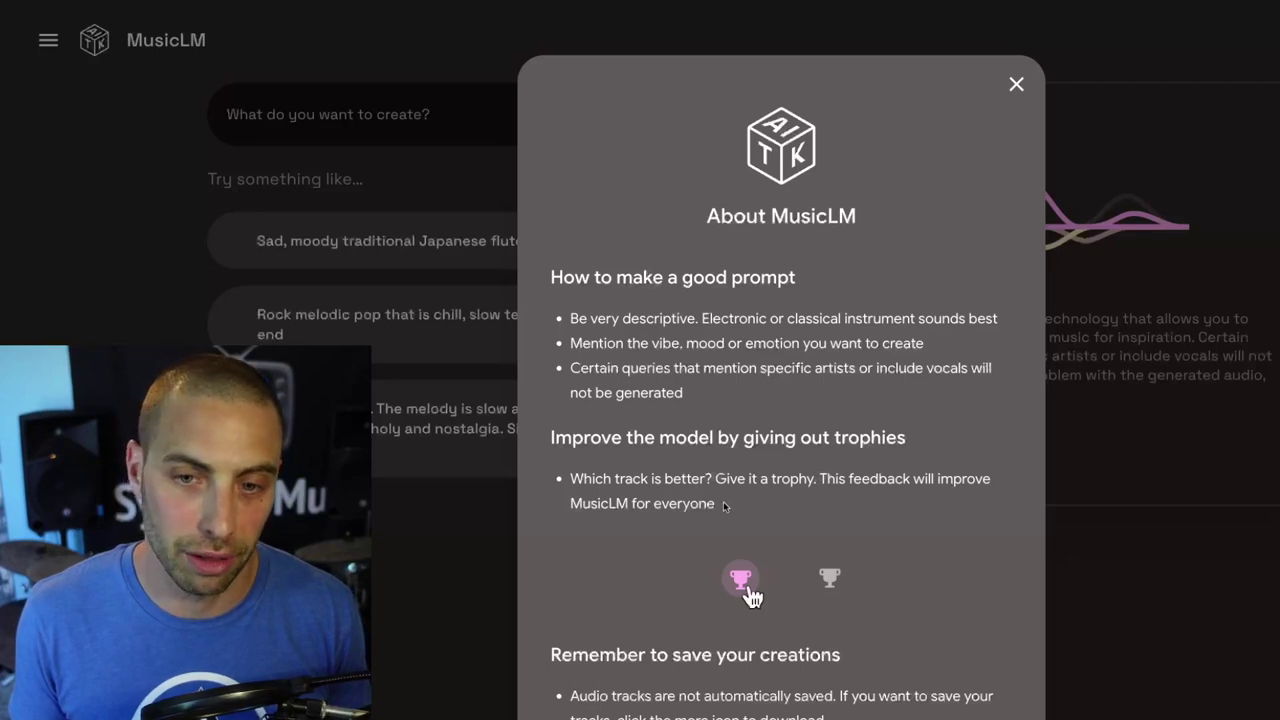
left_click_drag(727, 507, 711, 481)
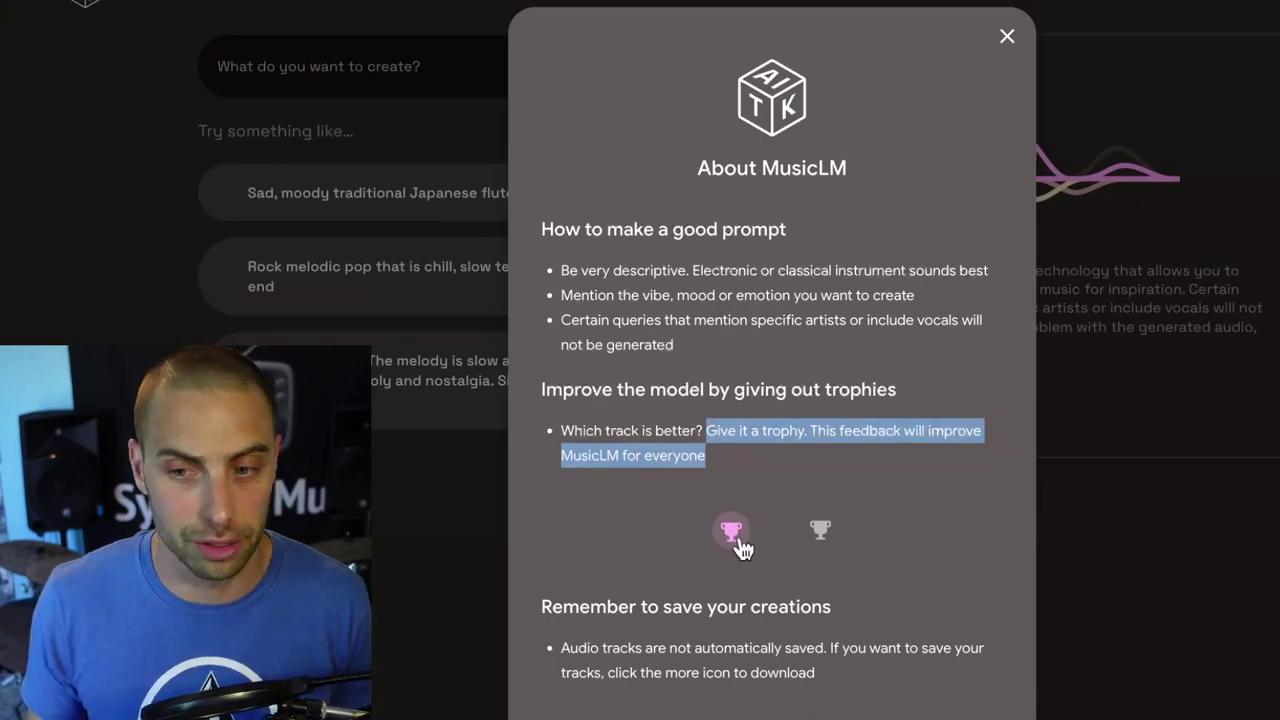
key("Escape")
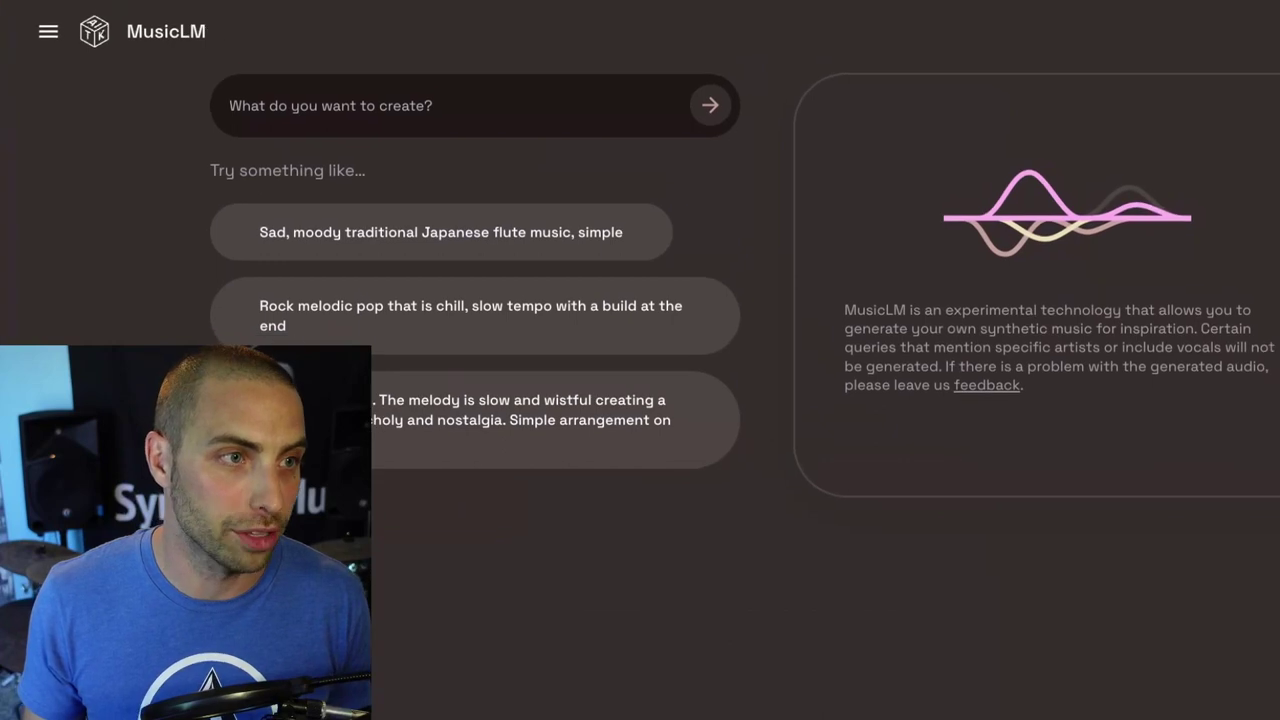
Generate tracks from the prompt "pop punk track with happy vibe" and listen to them, pausing playback and resuming Track 02.
left_click(277, 109)
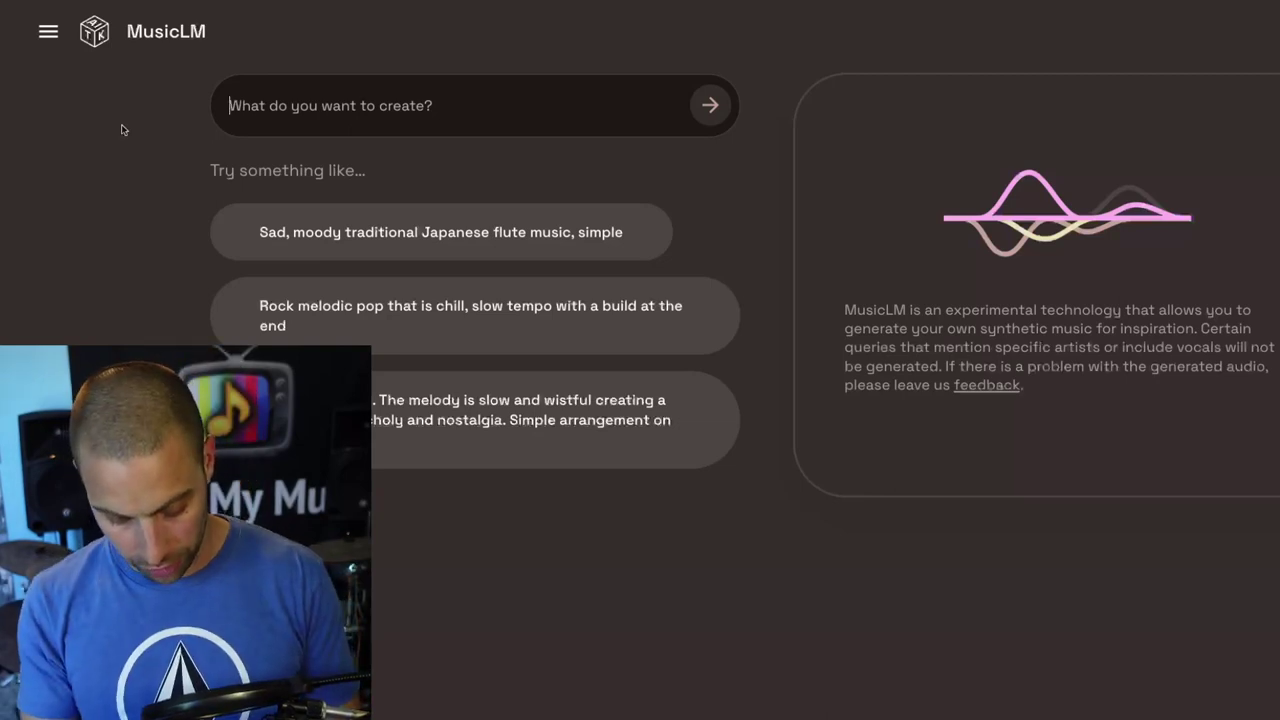
type("pop p")
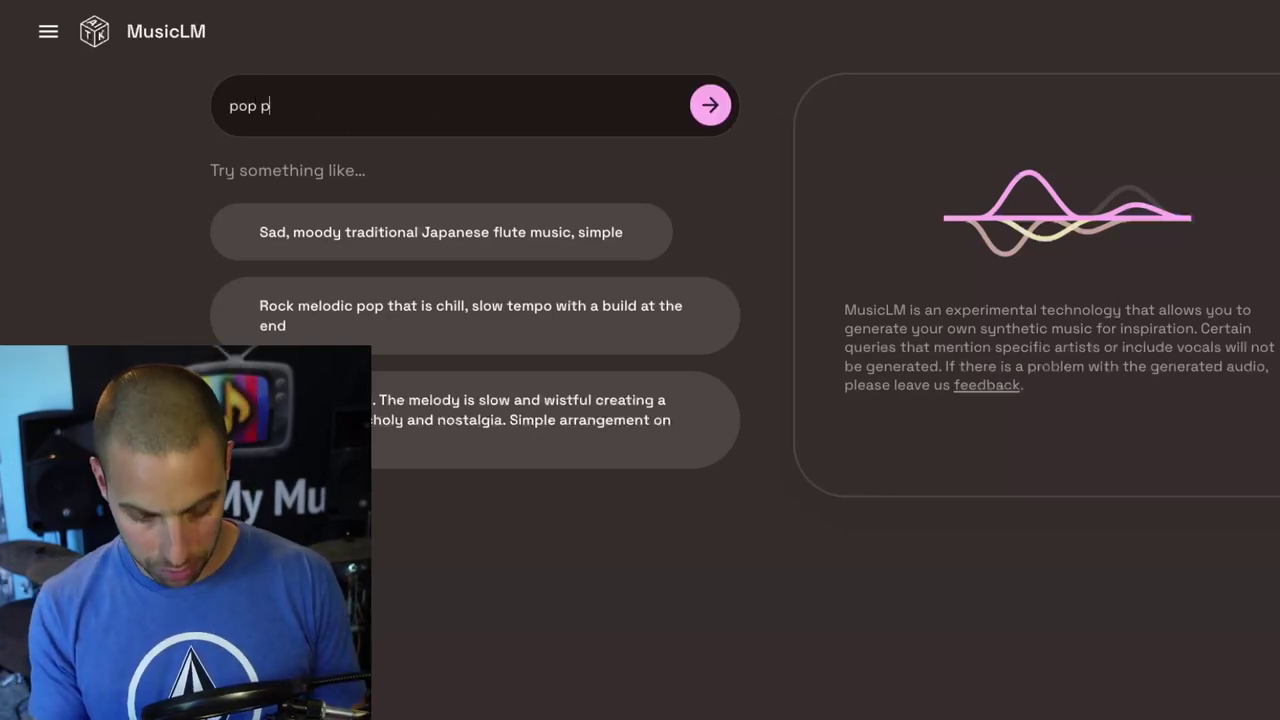
type("unk t")
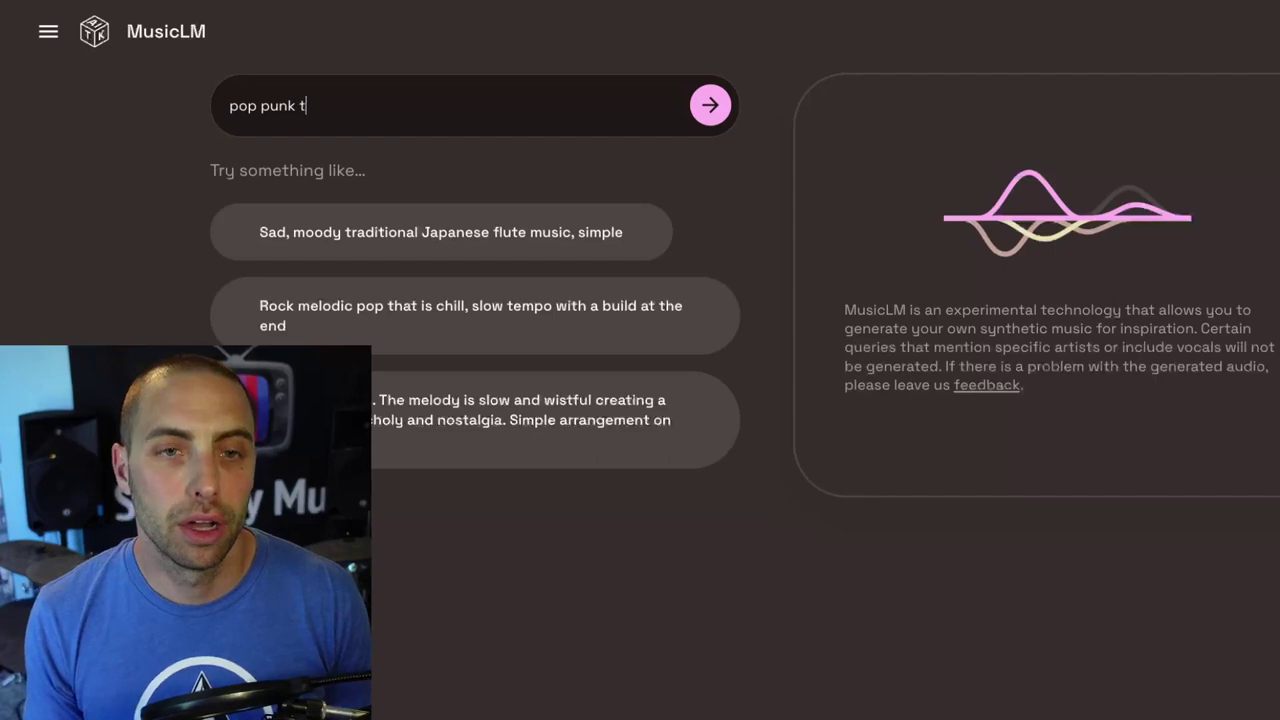
type("rack with")
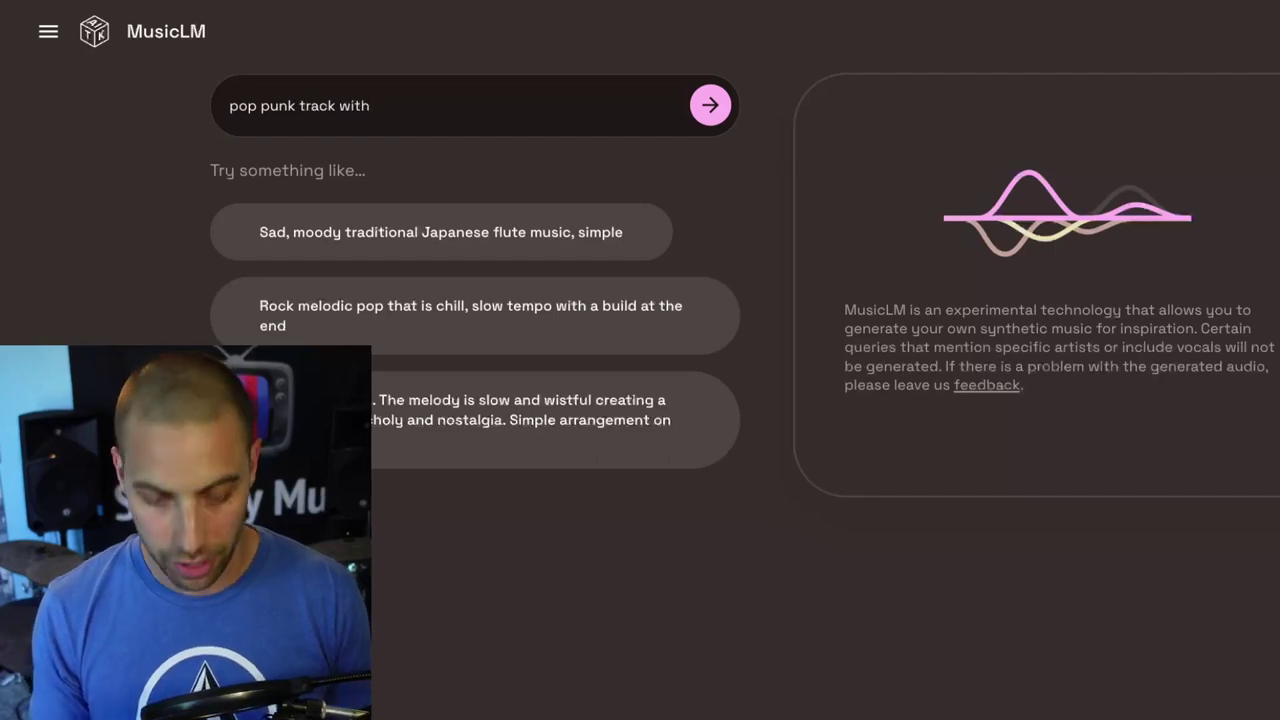
type(" happy vibe")
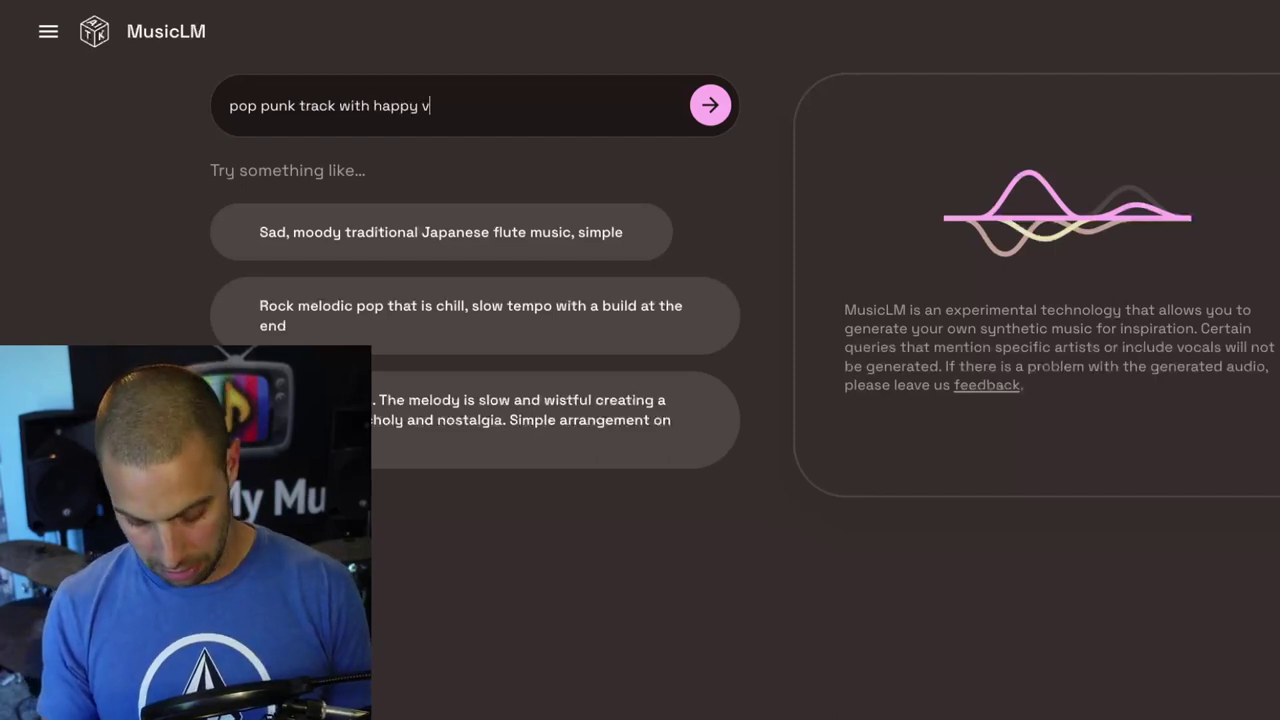
left_click(703, 116)
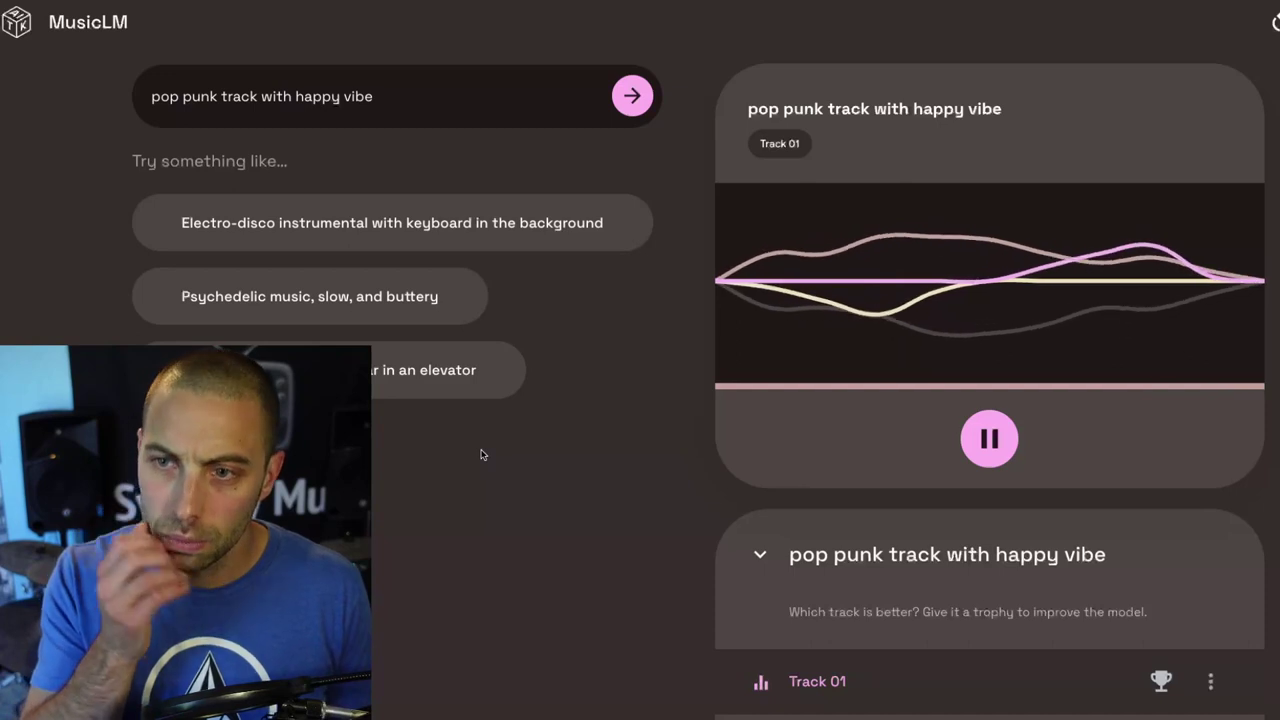
left_click(985, 440)
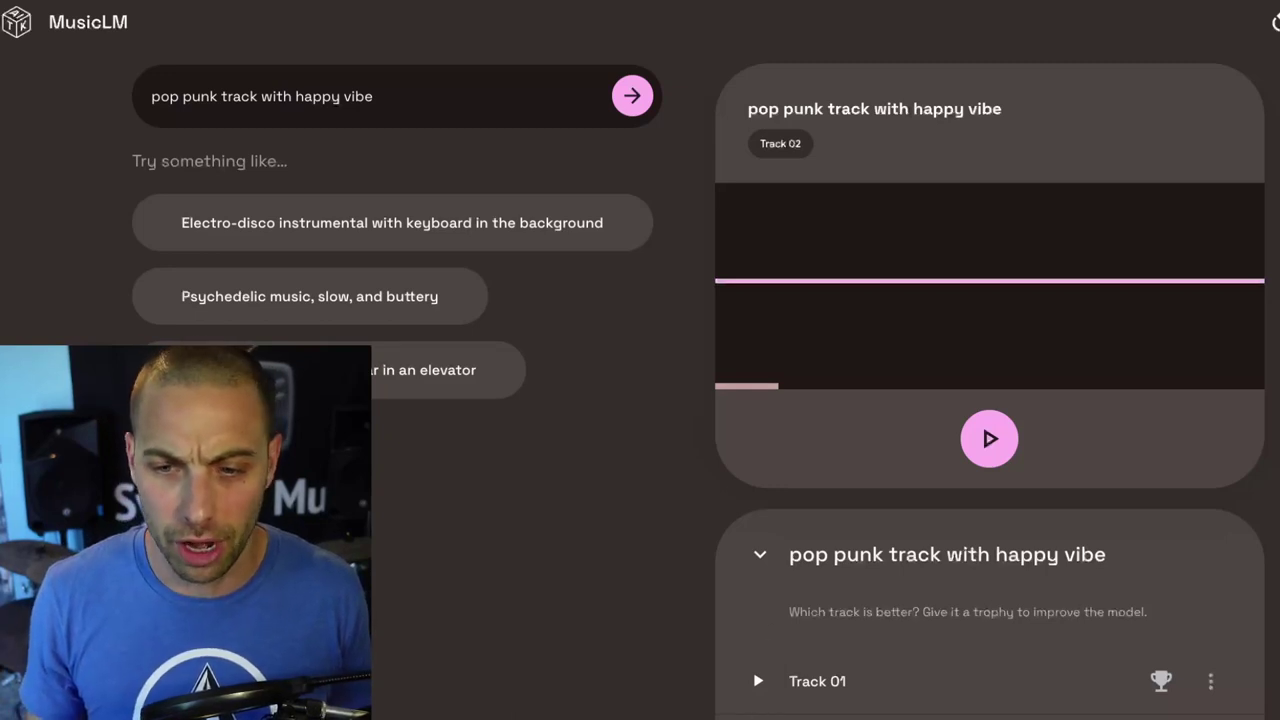
key("space")
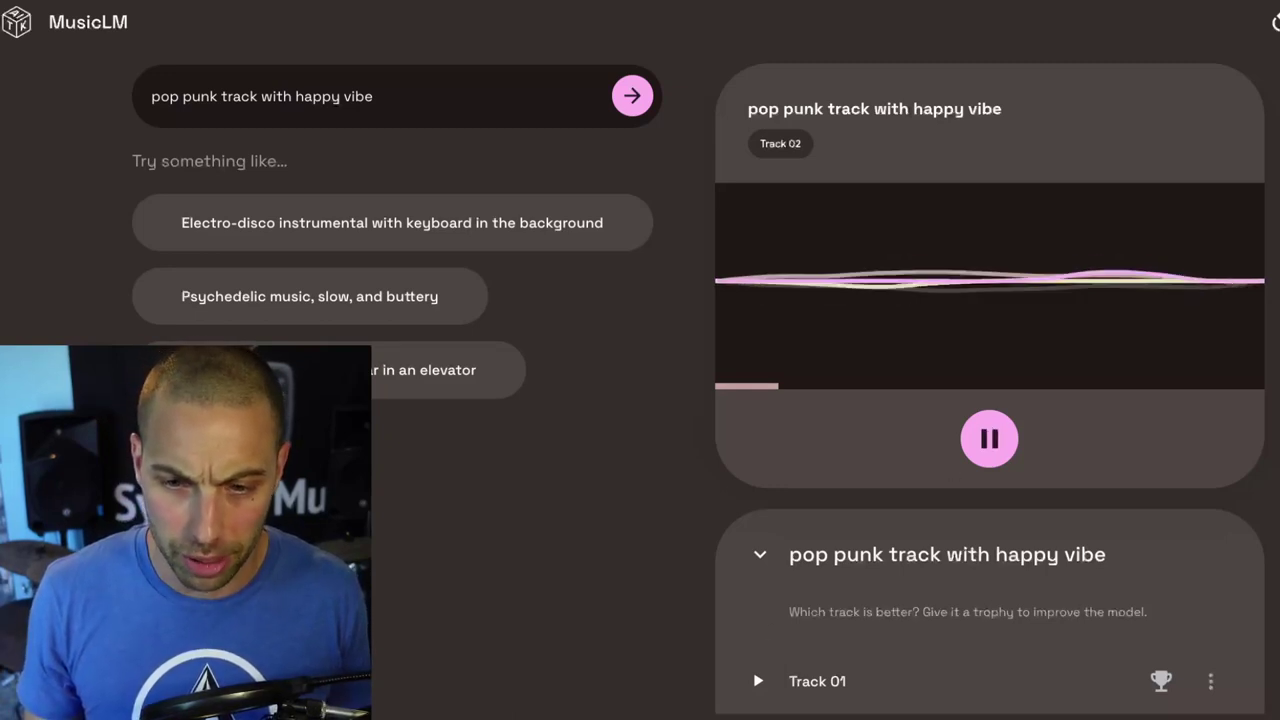
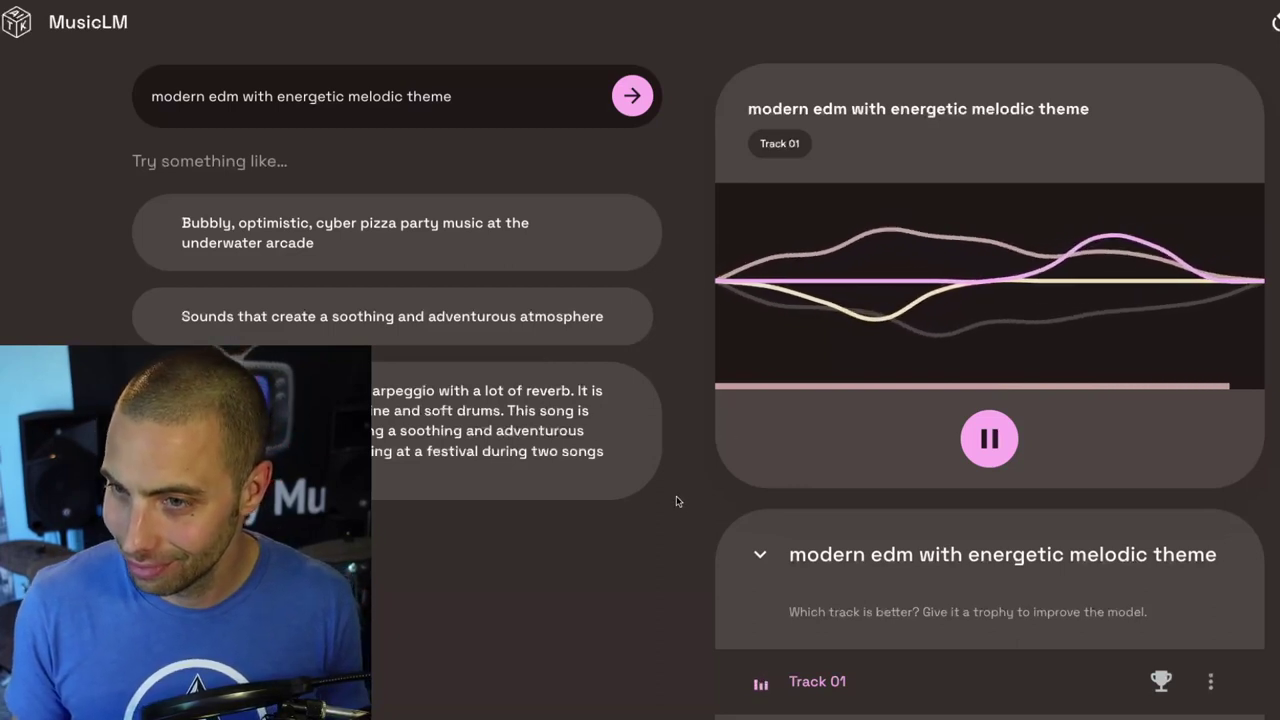
Listen to the tracks generated for "modern edm with energetic melodic theme", pausing playback and resuming Track 02.
left_click(1008, 446)
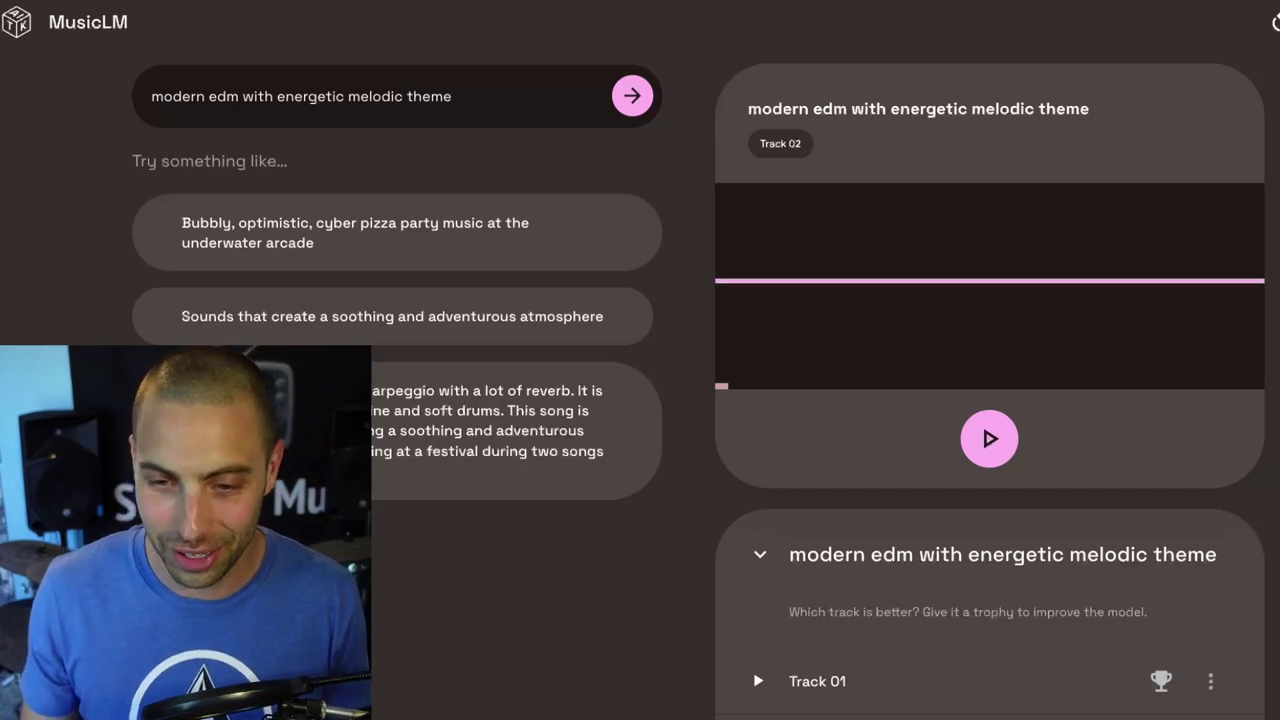
left_click(989, 438)
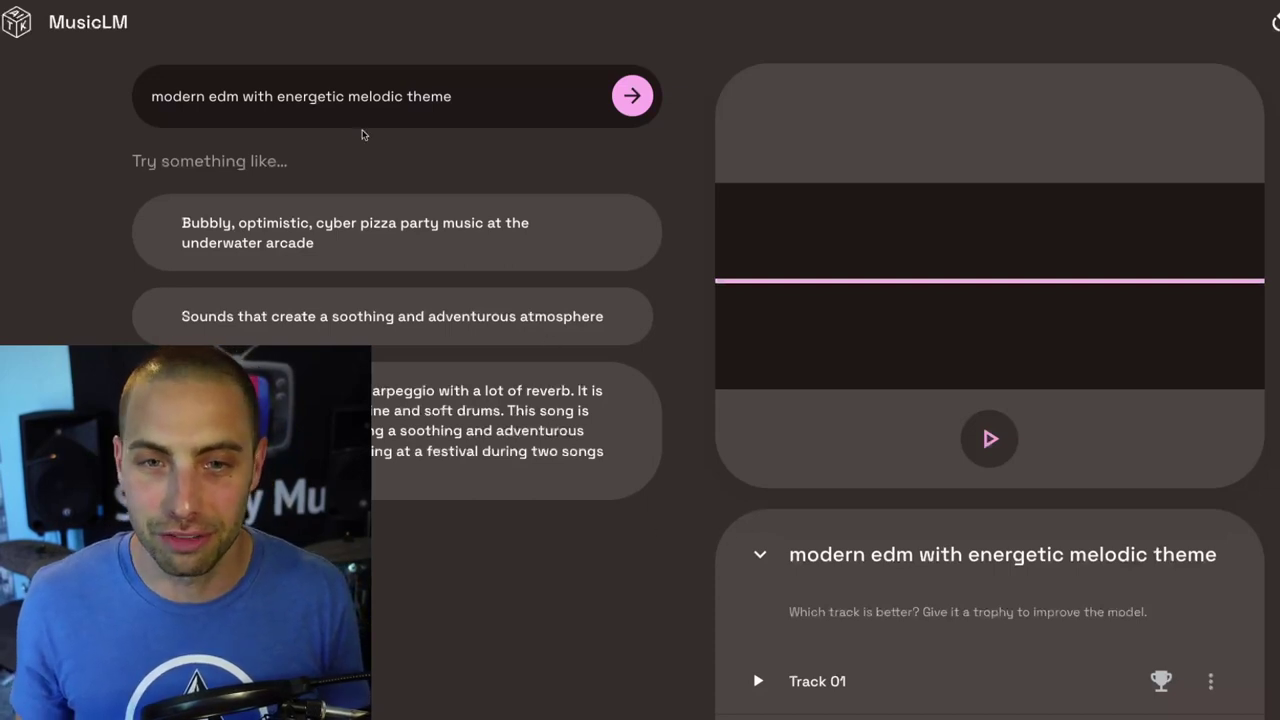
Replace the prompt with "modern pop edm with bubbly vibe and happy lyrics", generate the tracks, and play Track 02.
left_click(352, 95)
key("ctrl+a")
key("BackSpace")
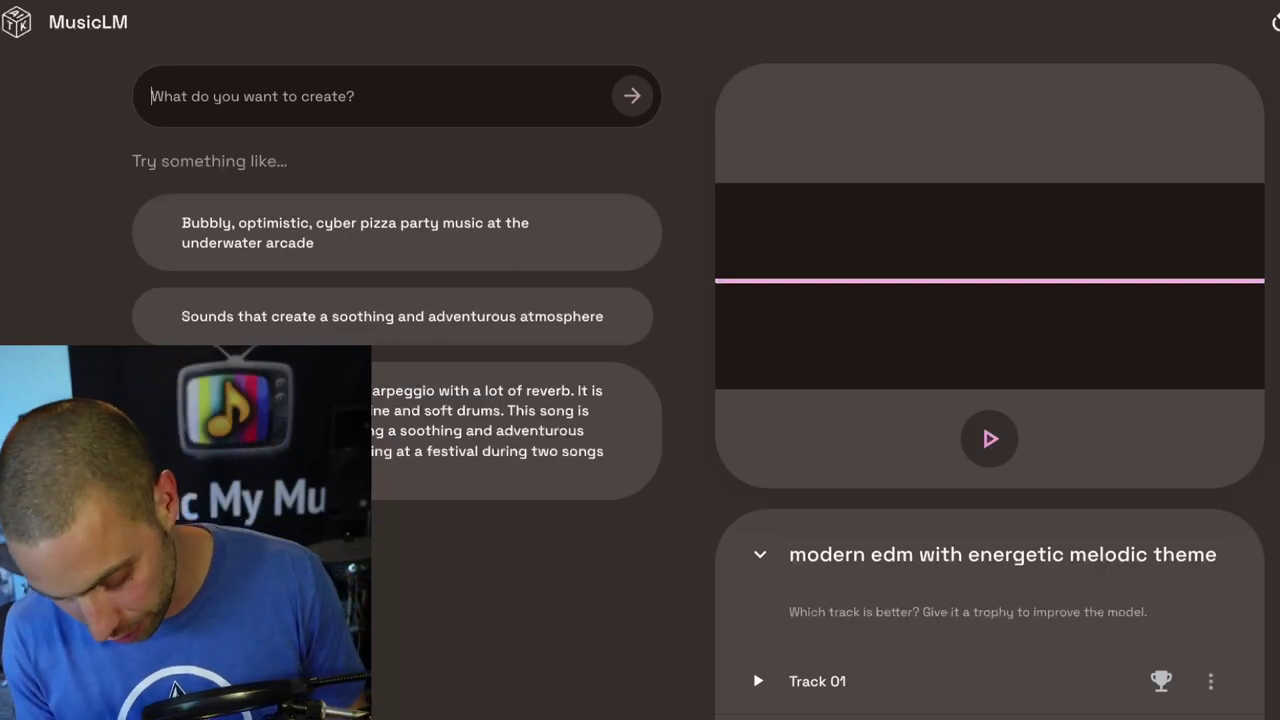
type("pop edm")
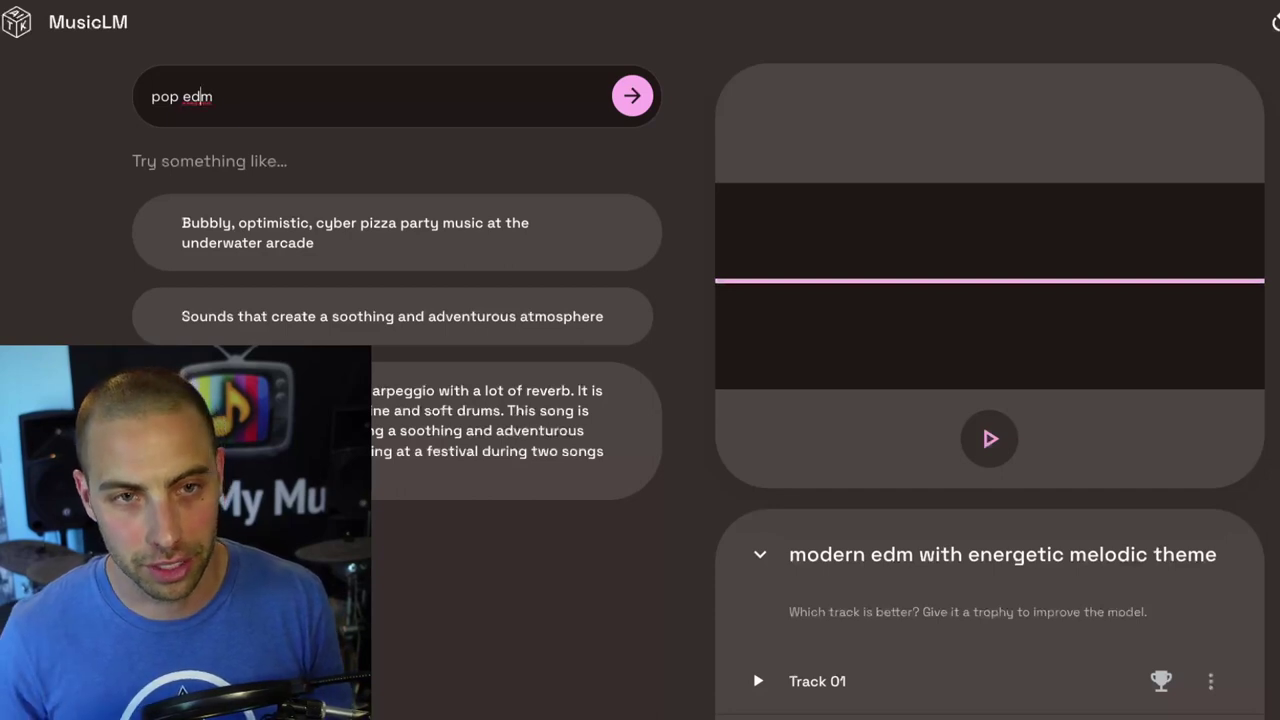
left_click(150, 96)
type("modern")
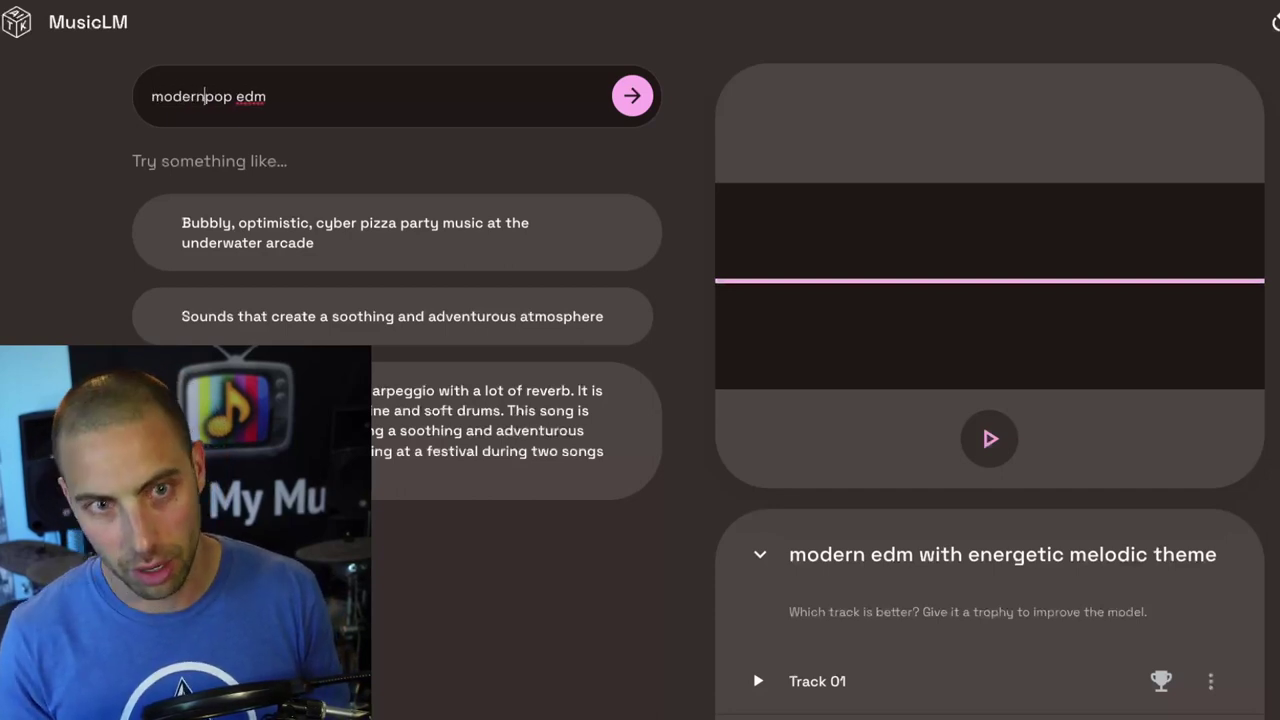
left_click(378, 88)
type("with ")
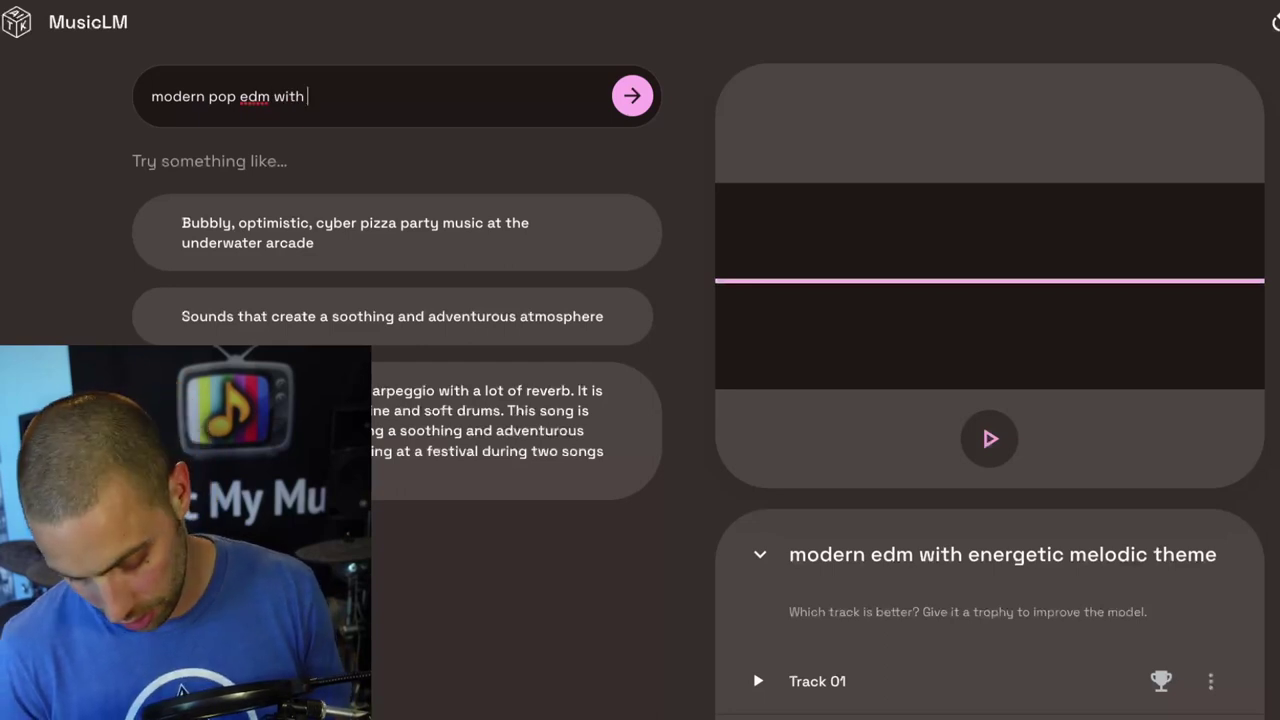
type("bubbly v")
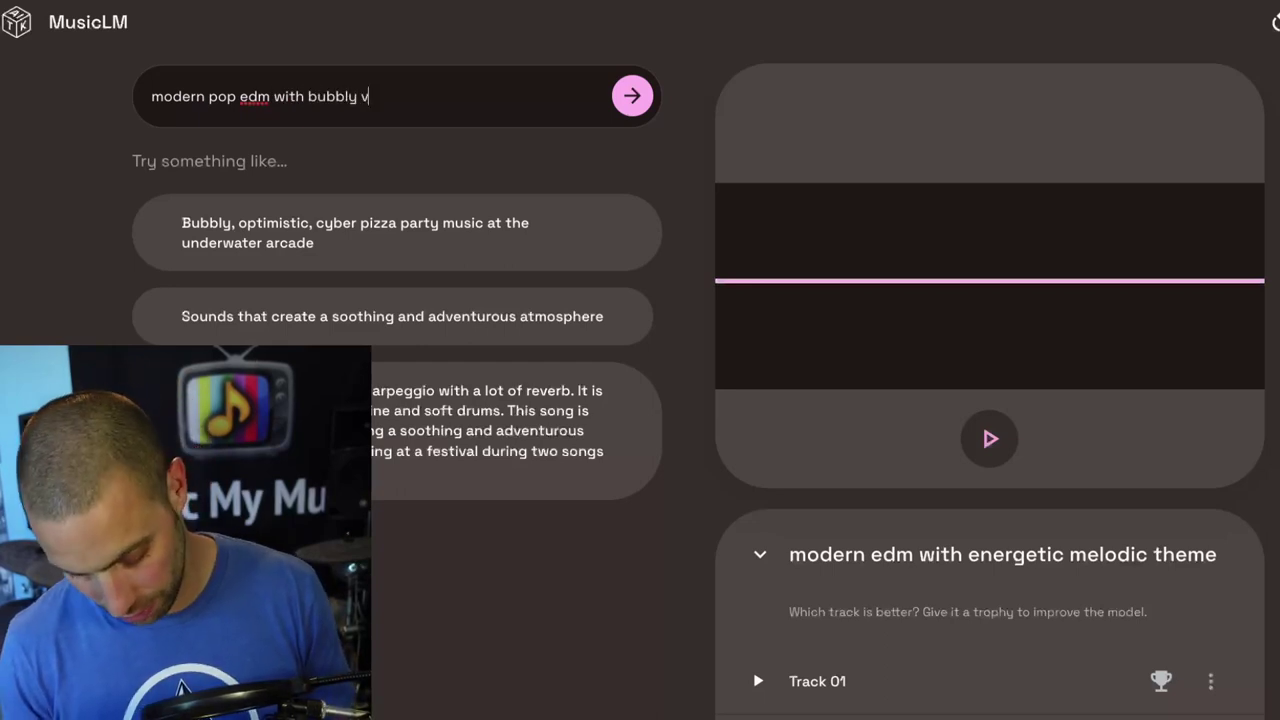
type("ibe and happy")
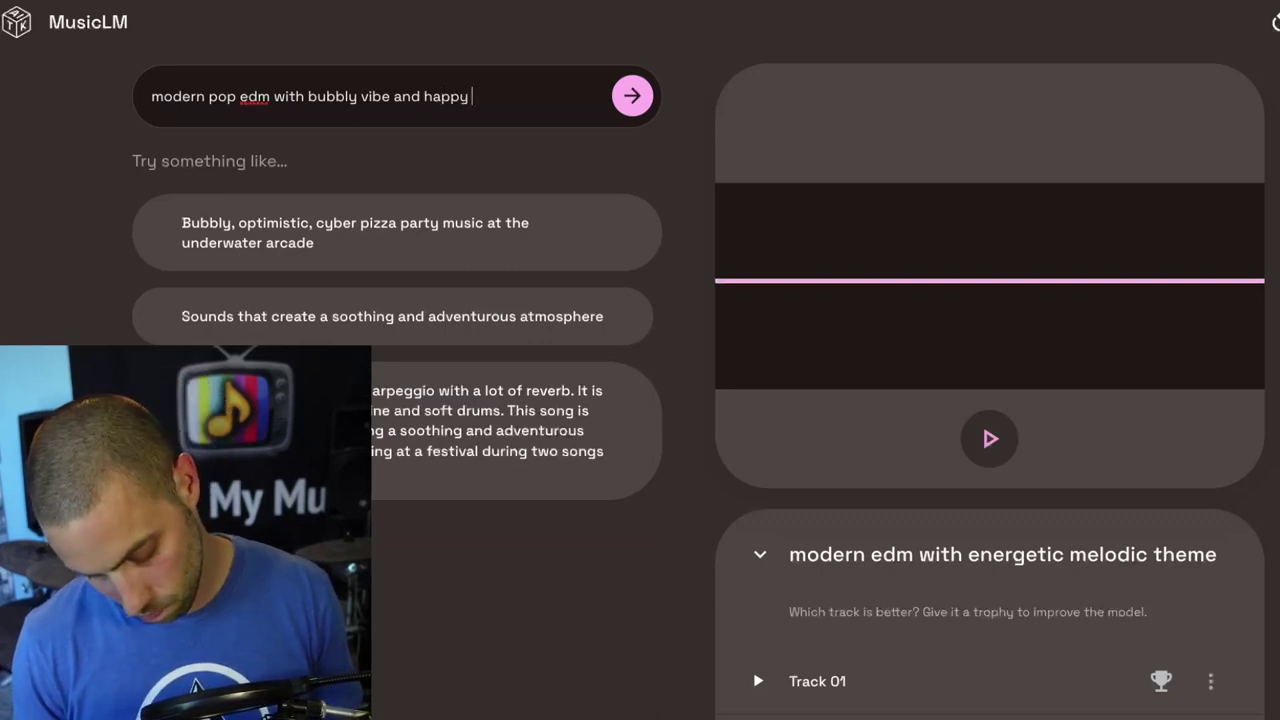
type(" lyrics")
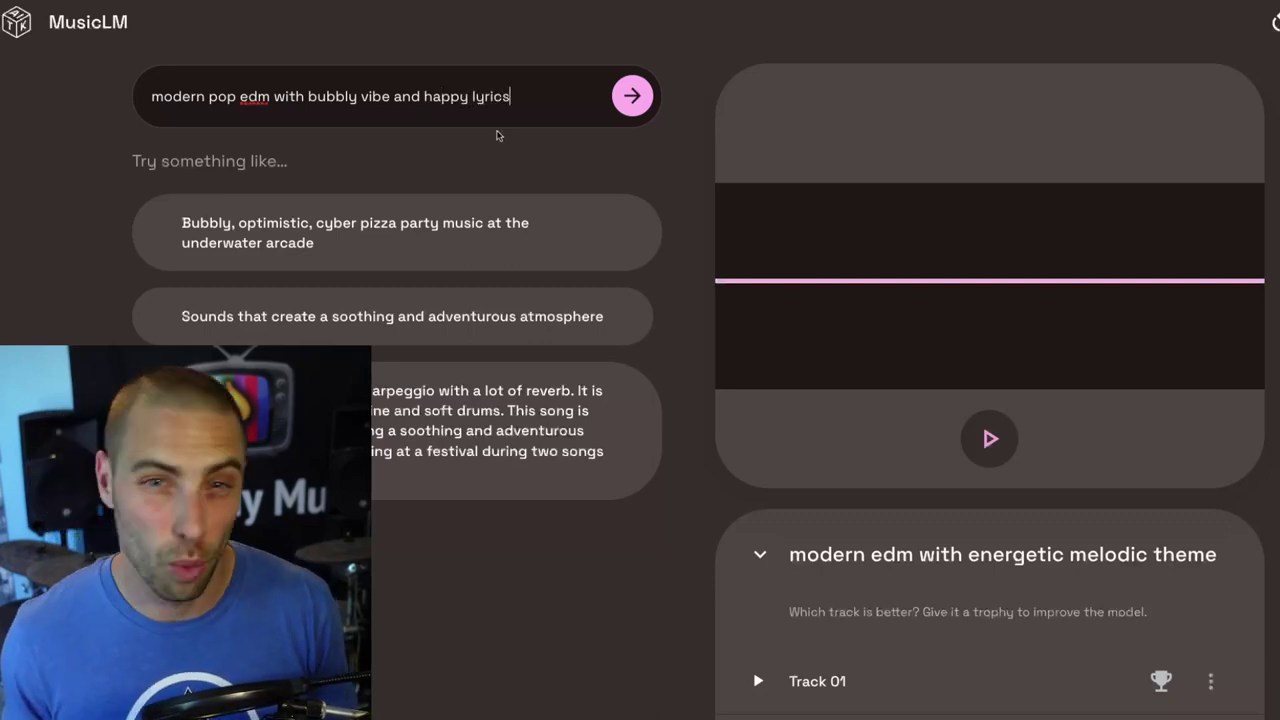
left_click(620, 97)
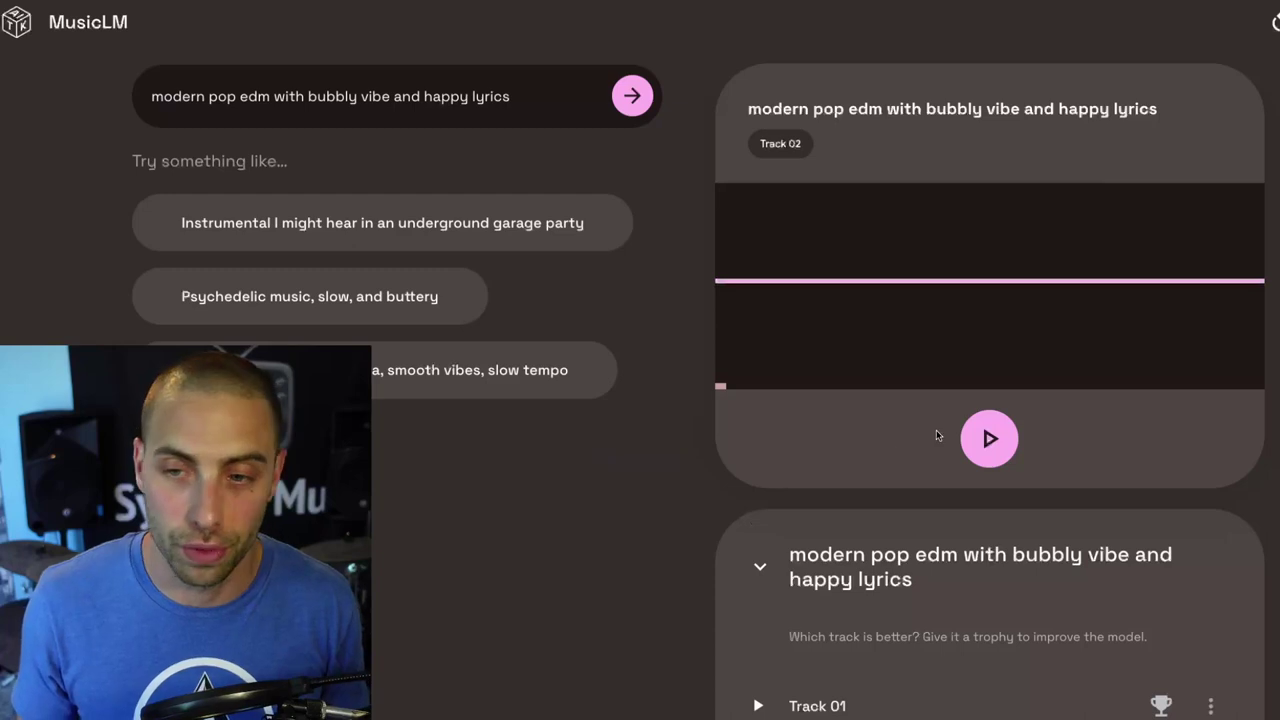
left_click(989, 438)
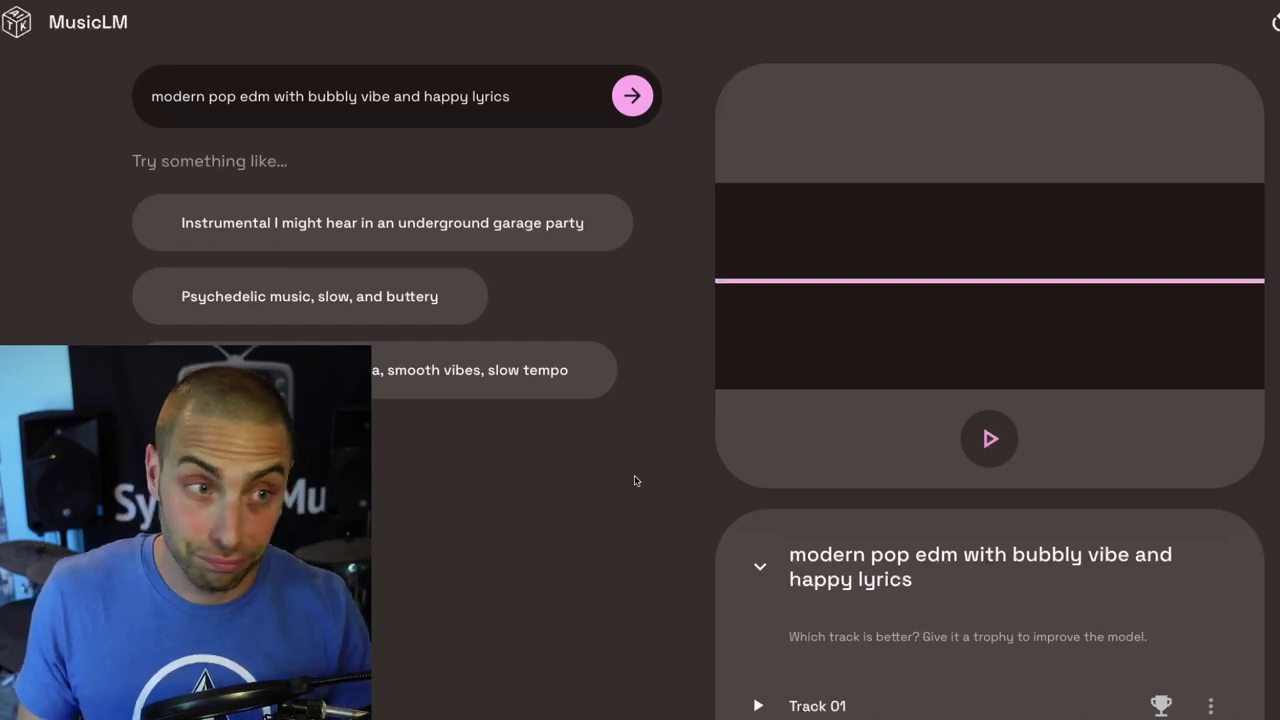
Download Track 01 of the modern pop edm result.
scroll(634, 480, "down", 2)
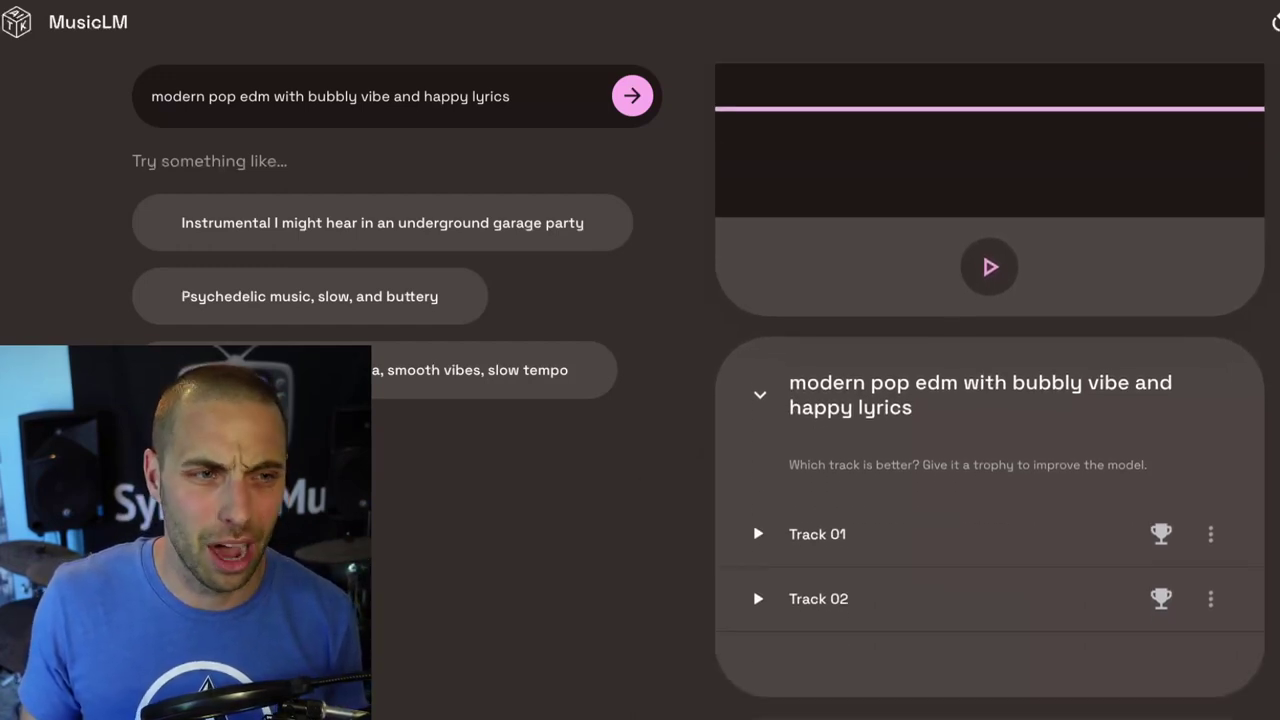
left_click(1211, 534)
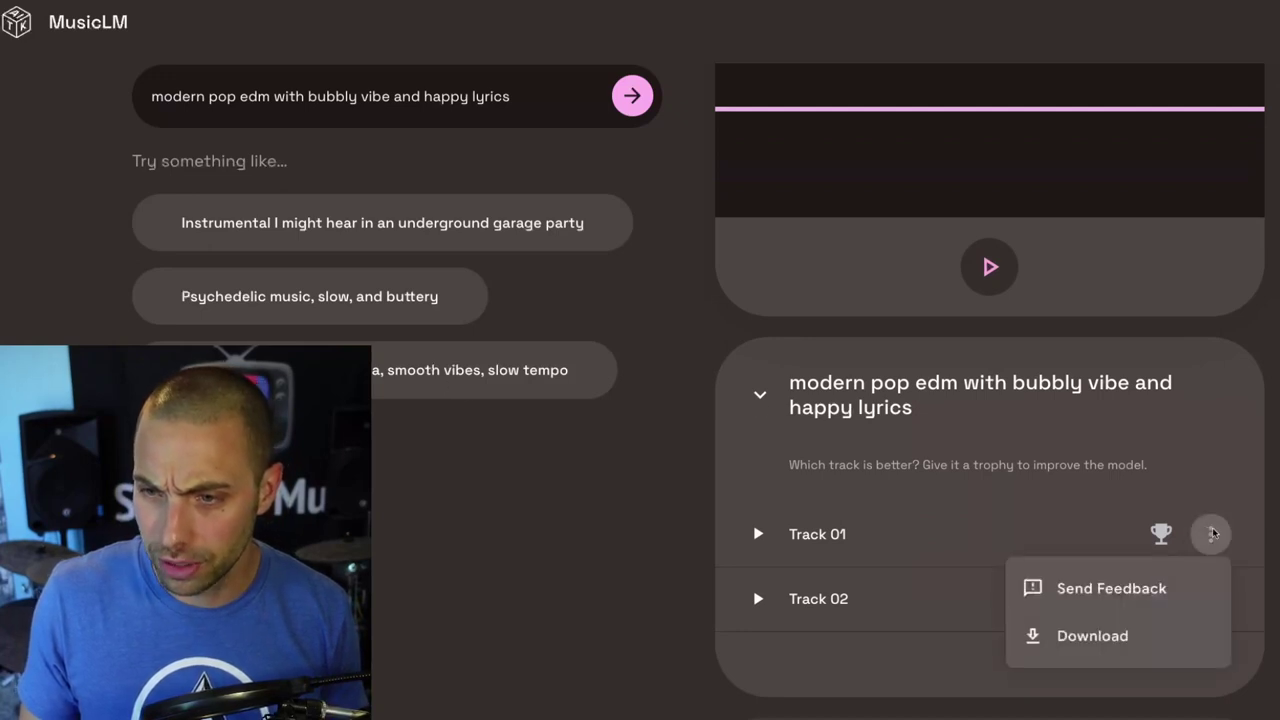
left_click(1115, 634)
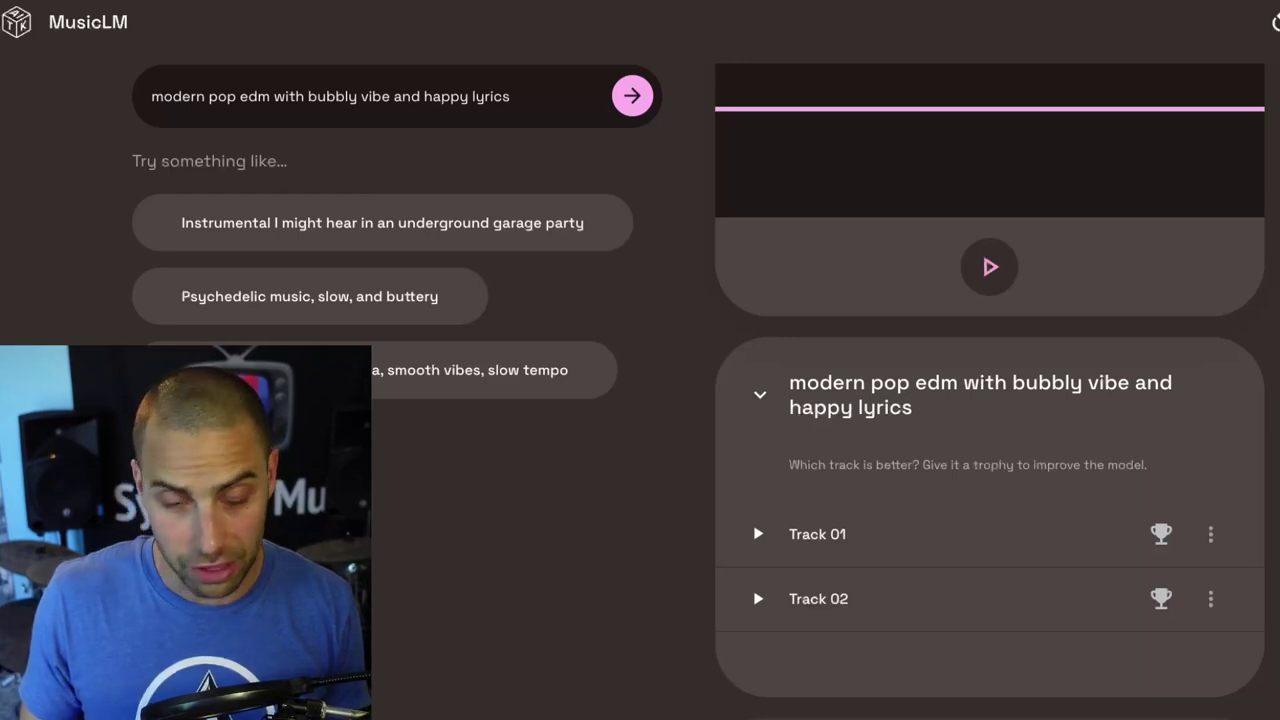
Replace the prompt with "orchestral cue in the style of hans zimmer" and try to generate tracks from it.
scroll(990, 380, "up", 2)
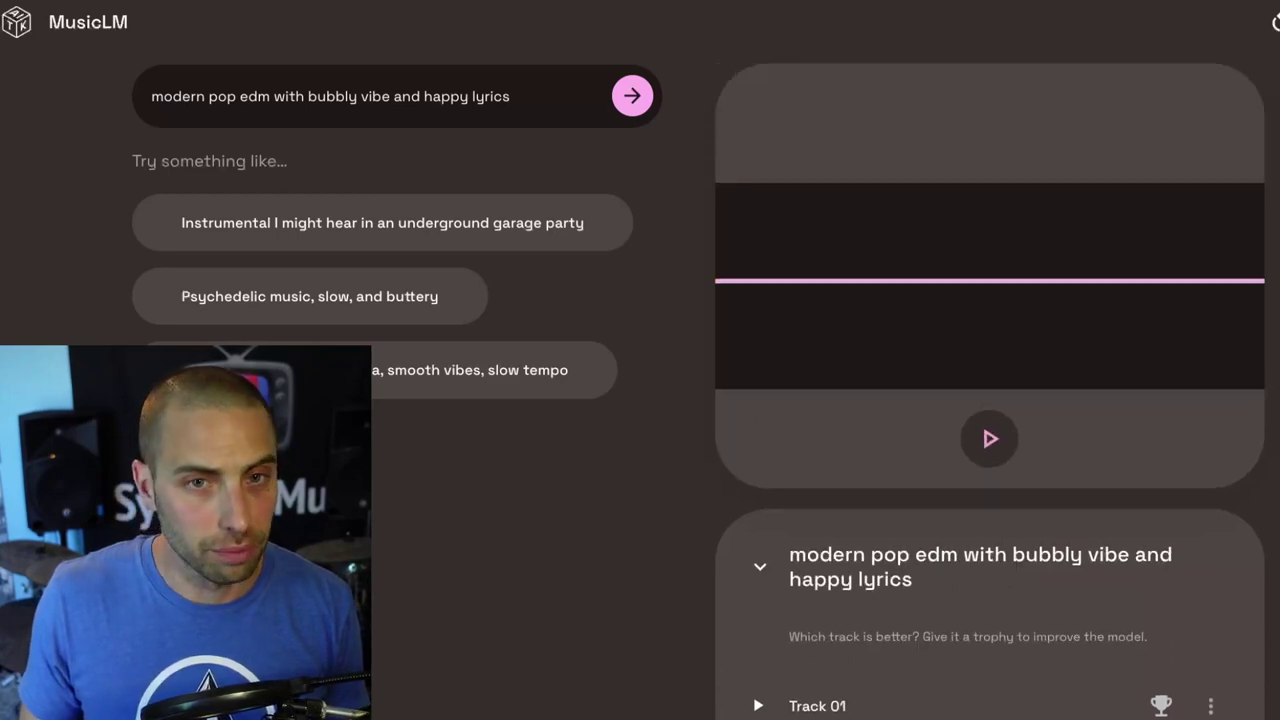
double_click(252, 98)
key("ctrl+a")
key("BackSpace")
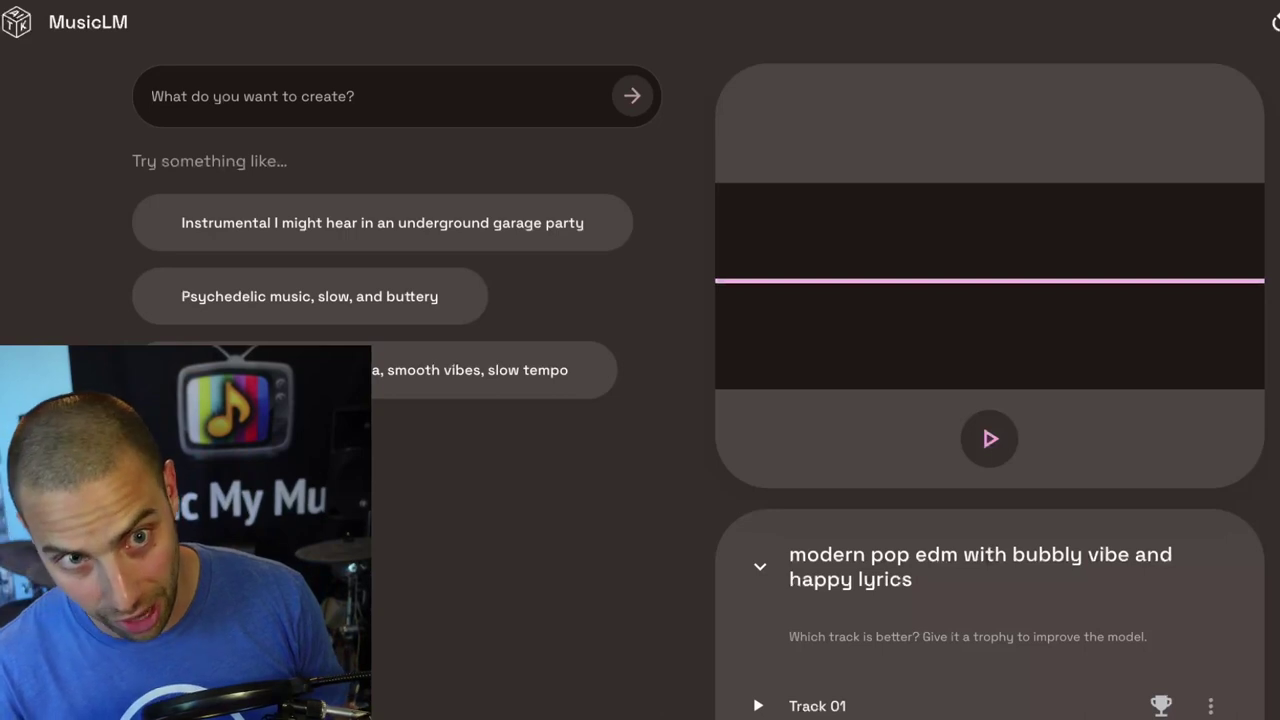
type("orch")
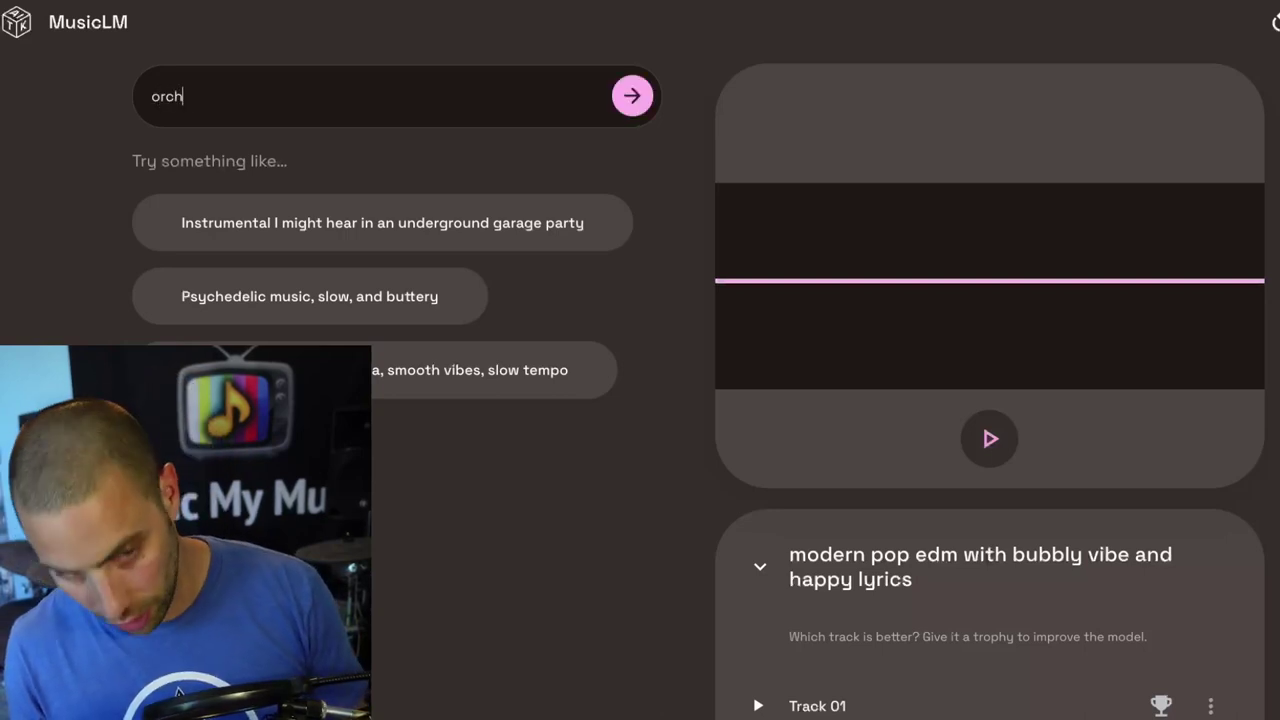
type("estral cue ")
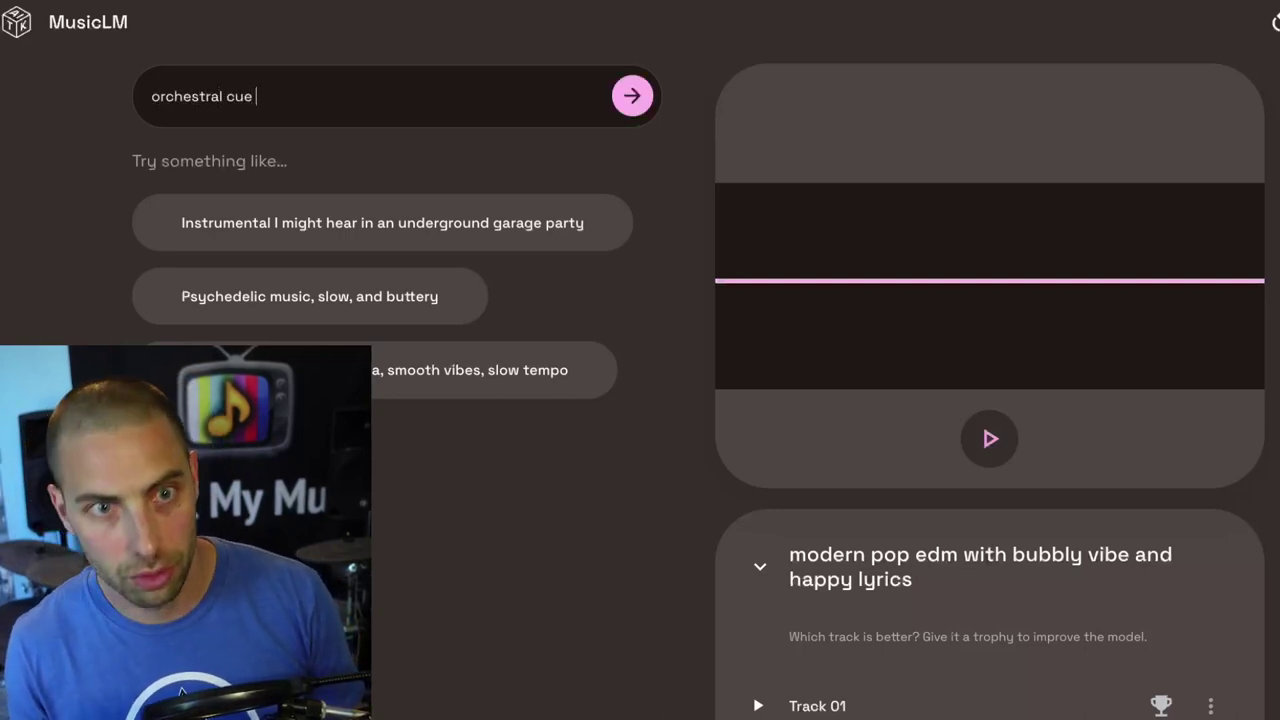
type("in the s")
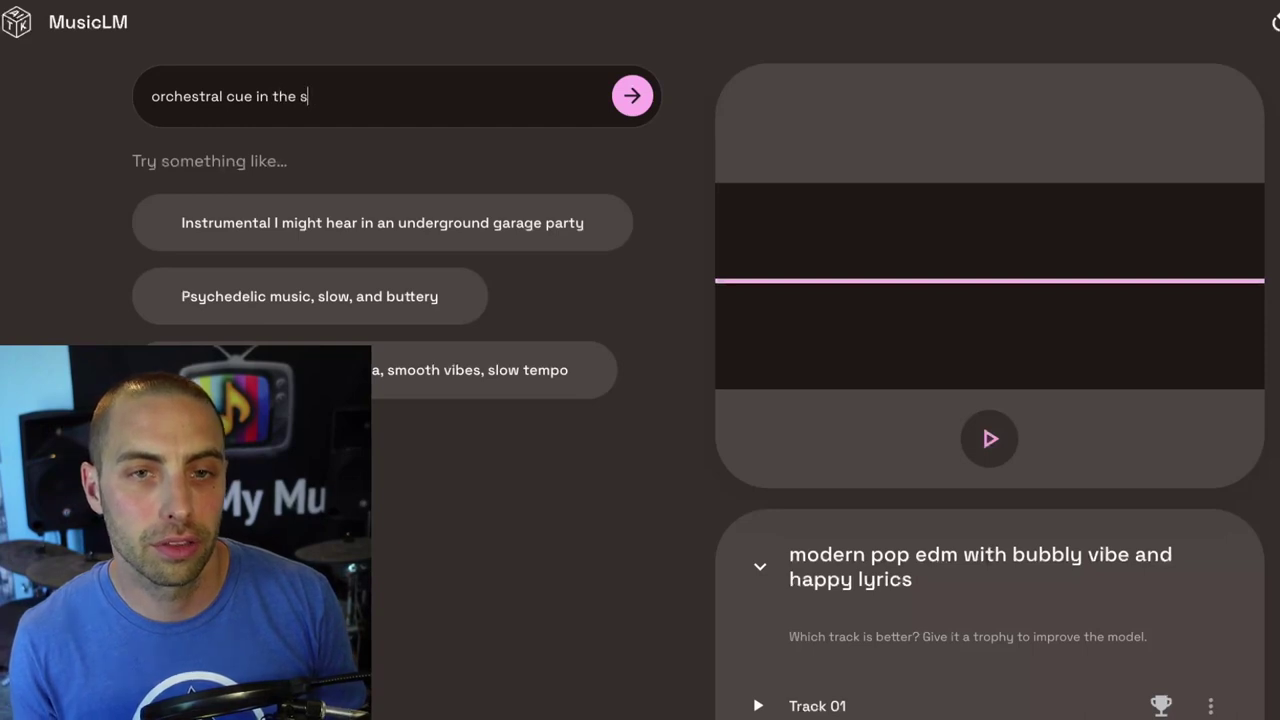
type("tyle of han")
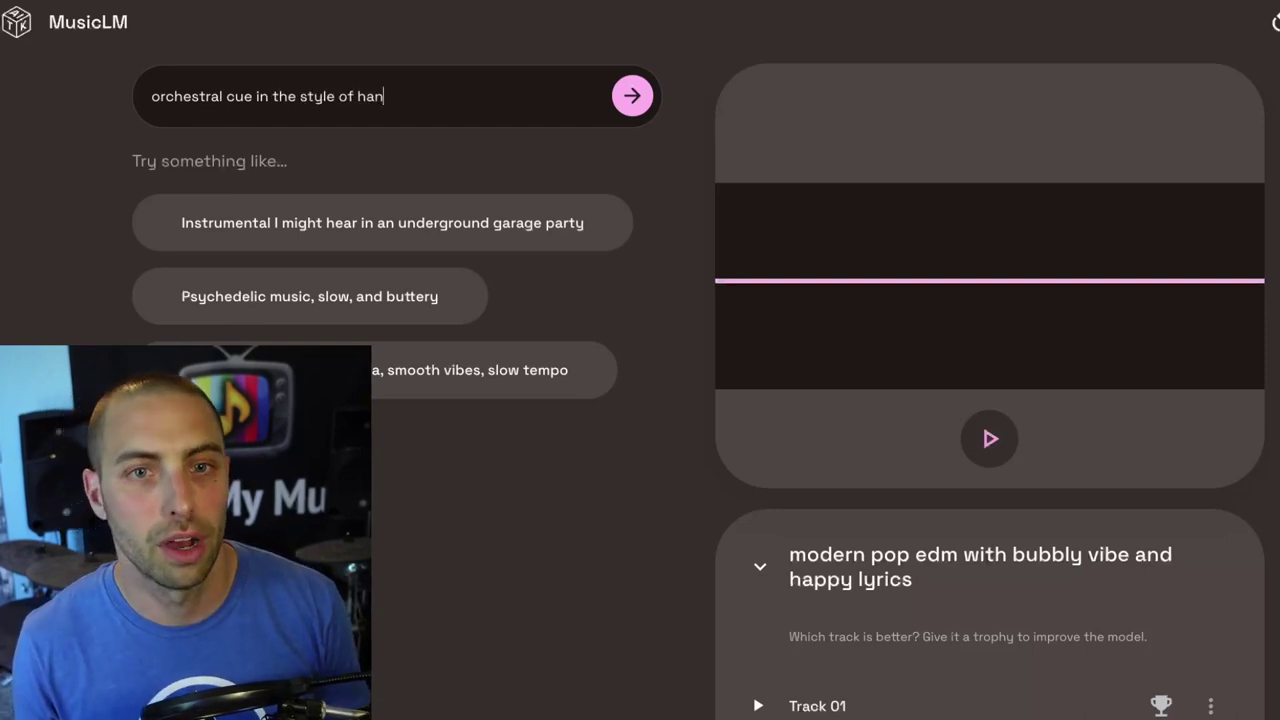
type("s zimmer")
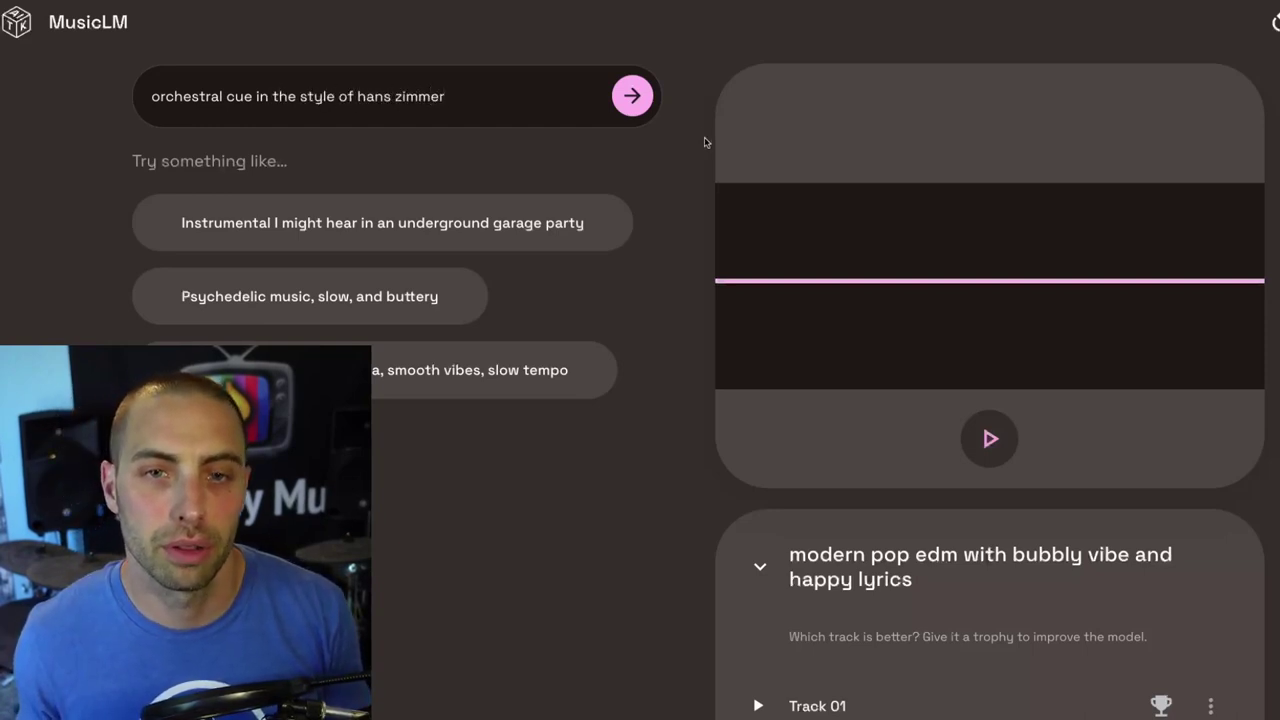
left_click(632, 95)
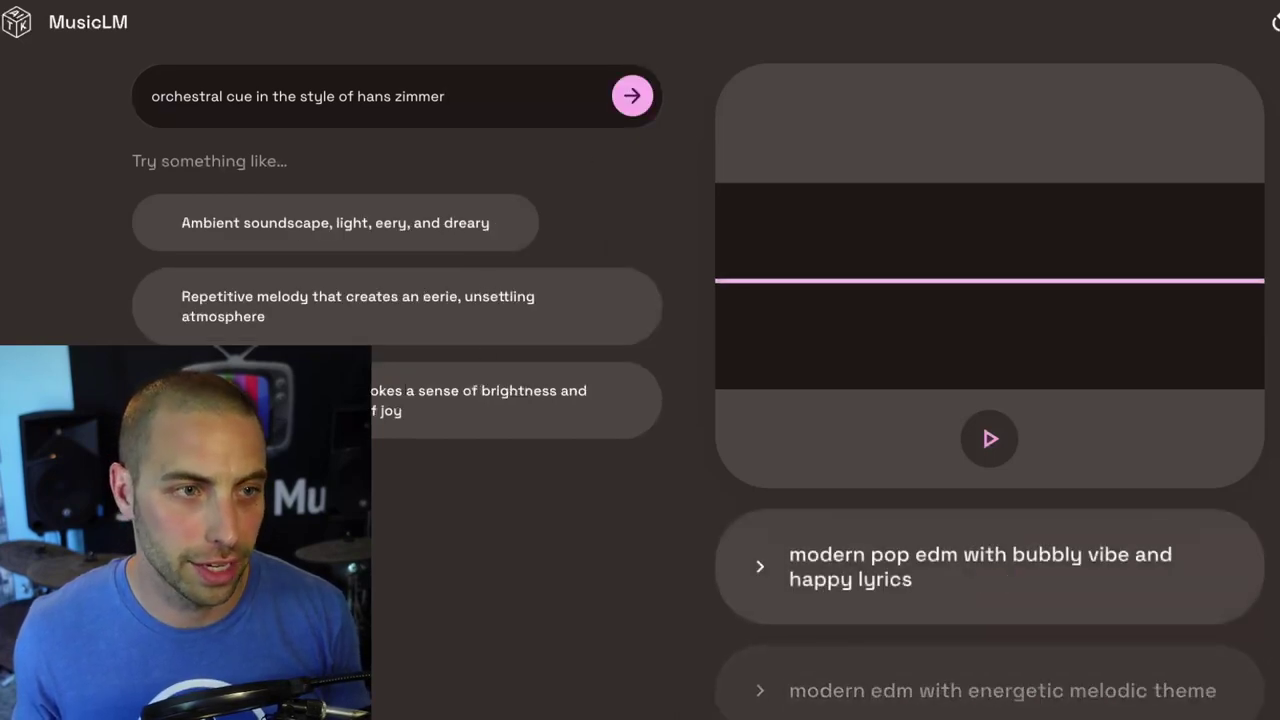
Change the prompt to "orchestral cue that is intense, dramatic and feels edgy" and generate the tracks.
left_click_drag(446, 96, 261, 91)
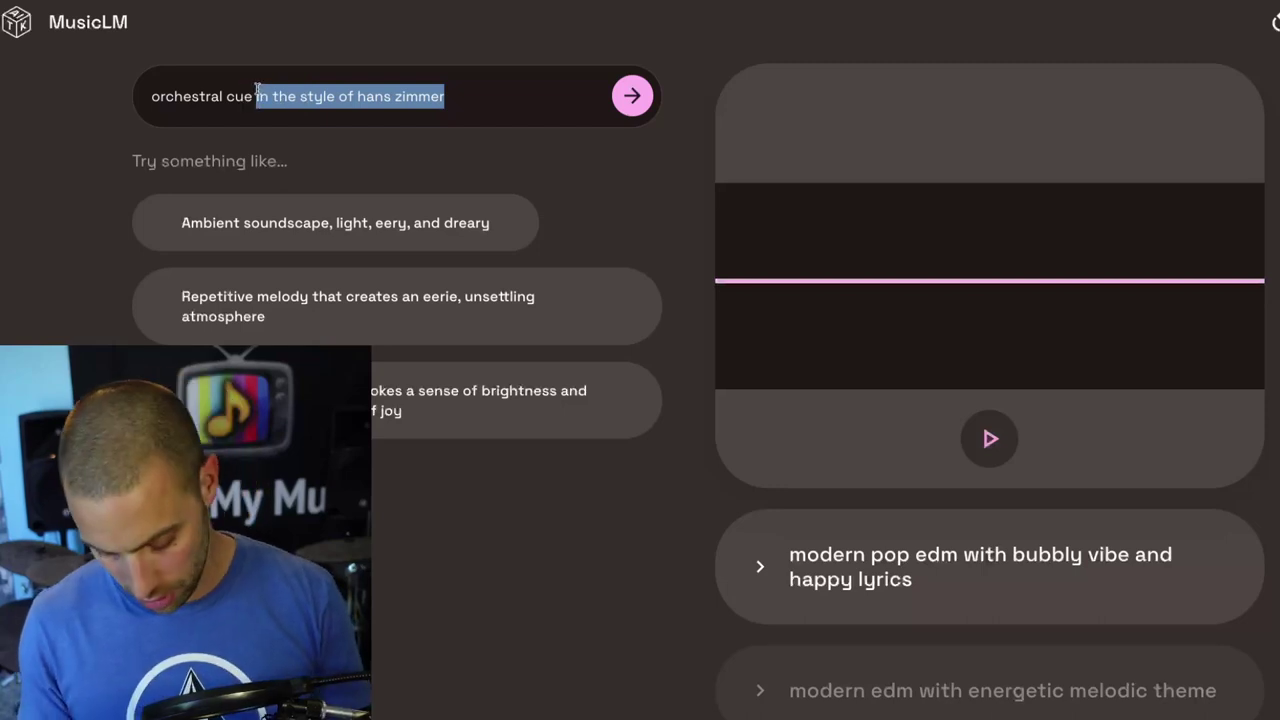
key("BackSpace")
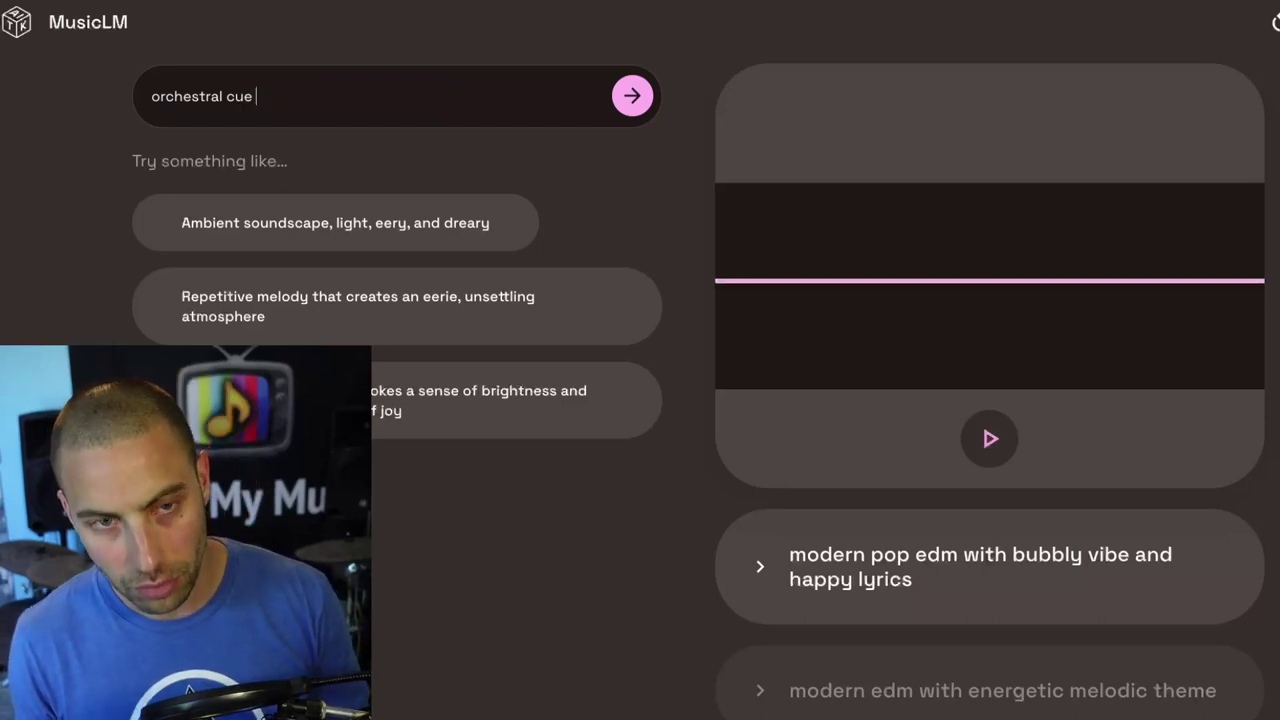
type("that is in")
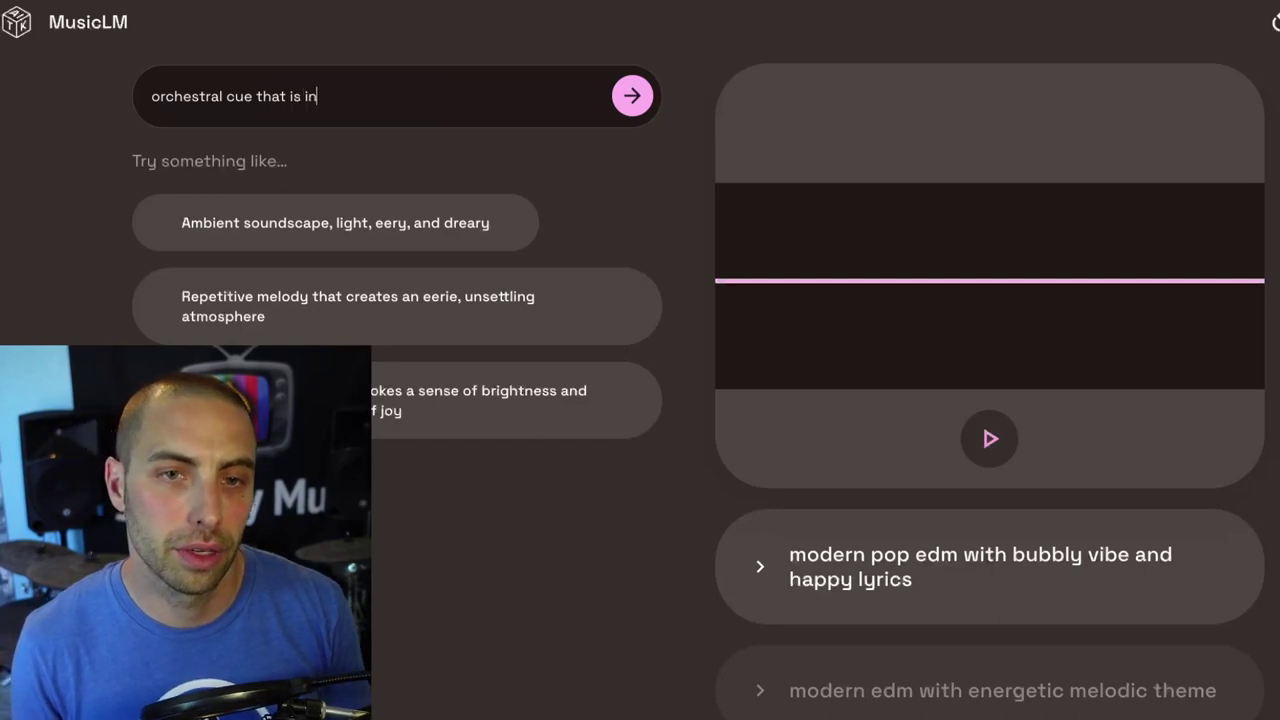
type("tense, dram")
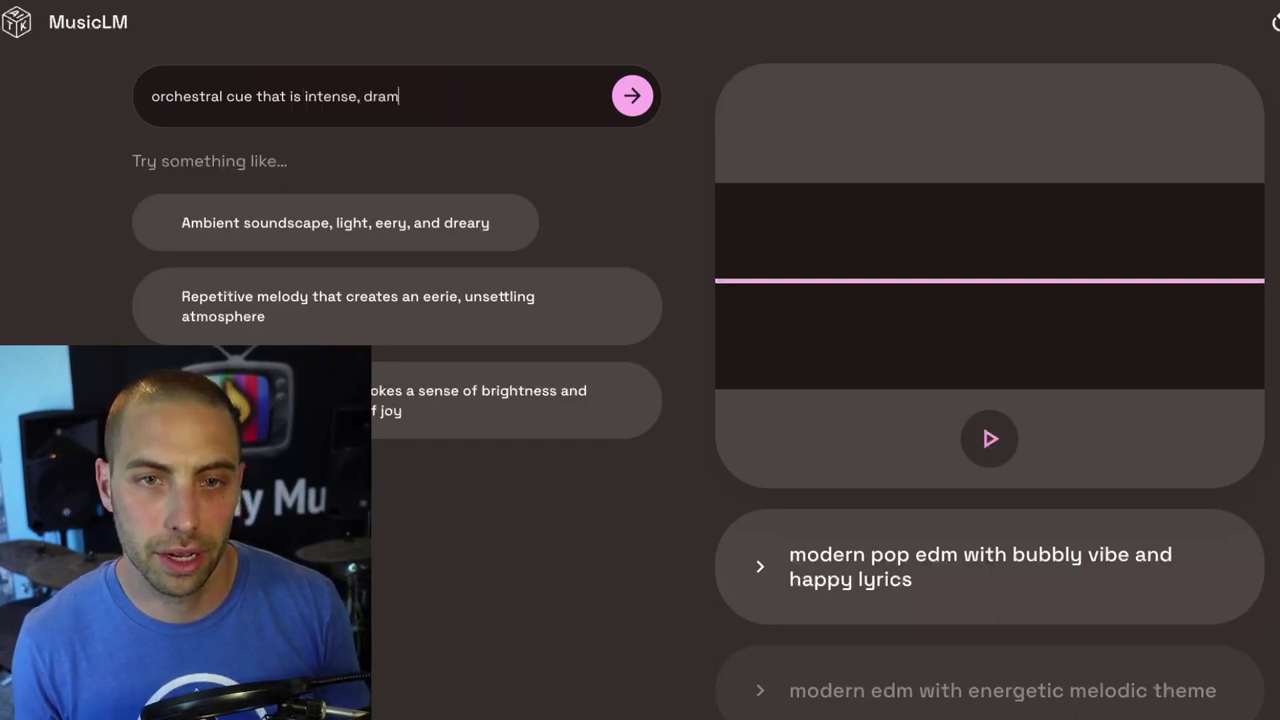
type("atic and fu")
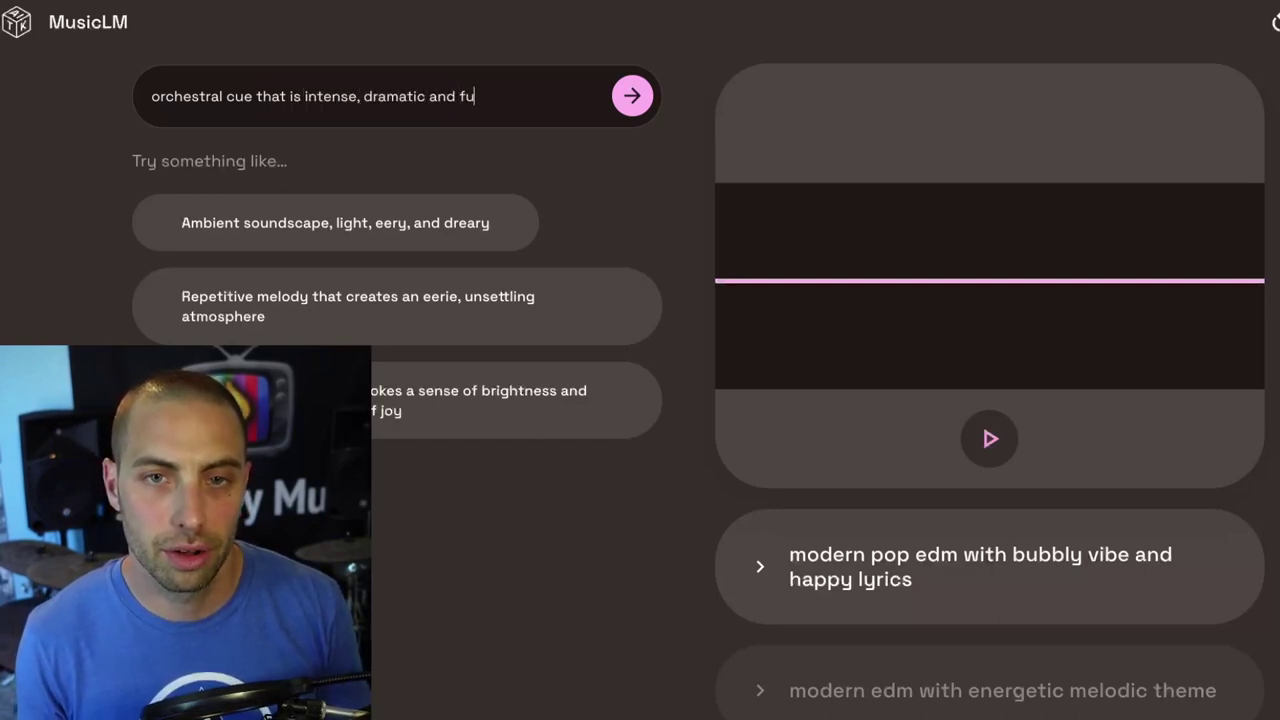
type("feels edgyh")
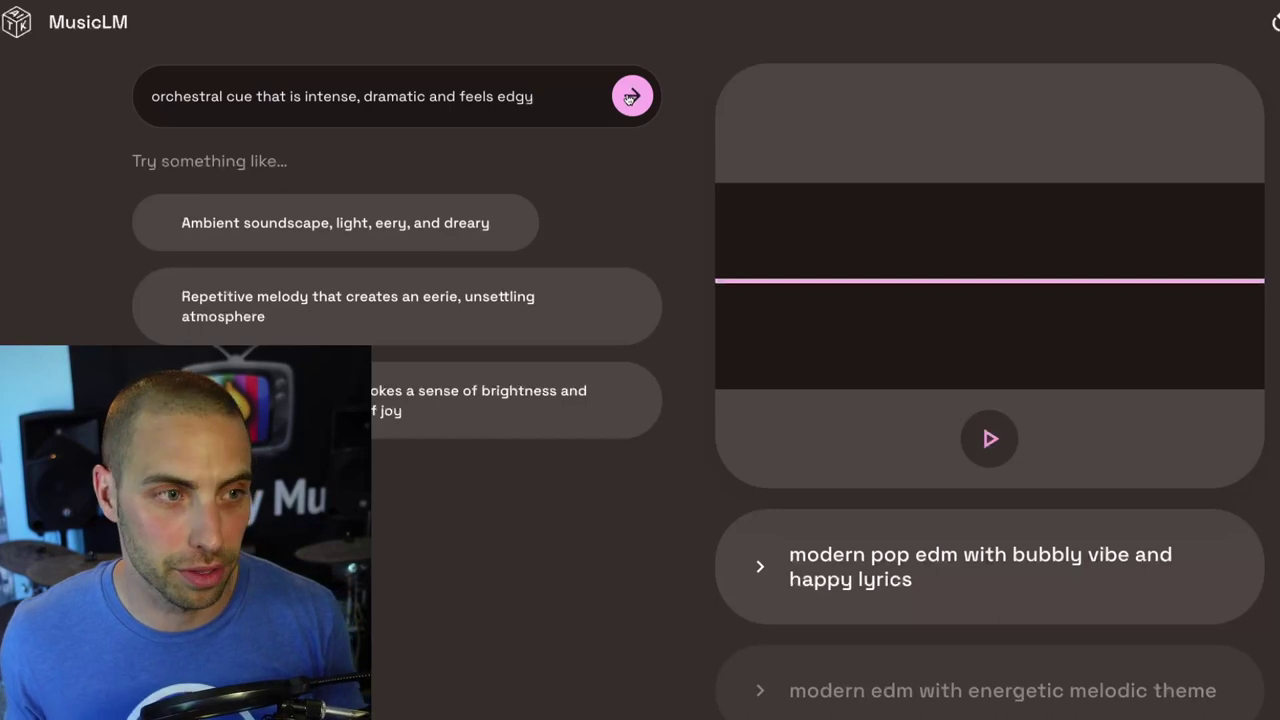
left_click(631, 96)
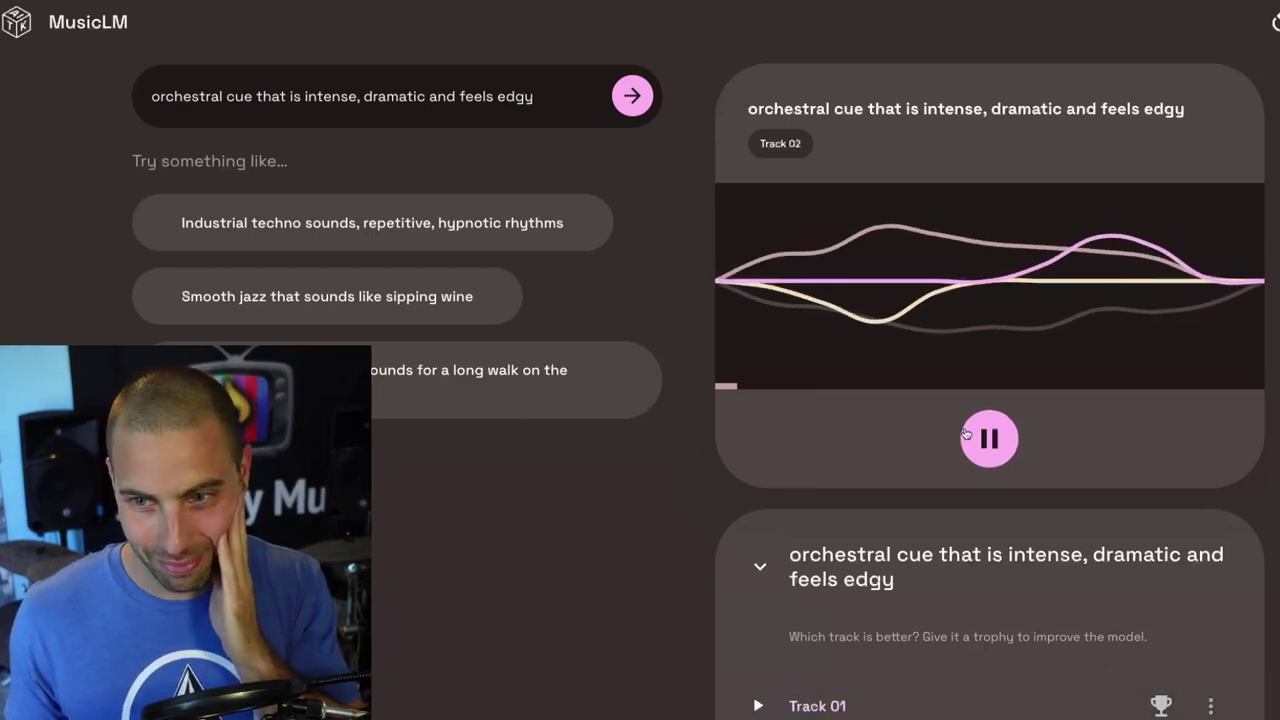
Listen to Track 02 of the orchestral cue result, pausing it, resuming it and pausing it near its end.
left_click(1000, 452)
scroll(692, 452, "down", 1)
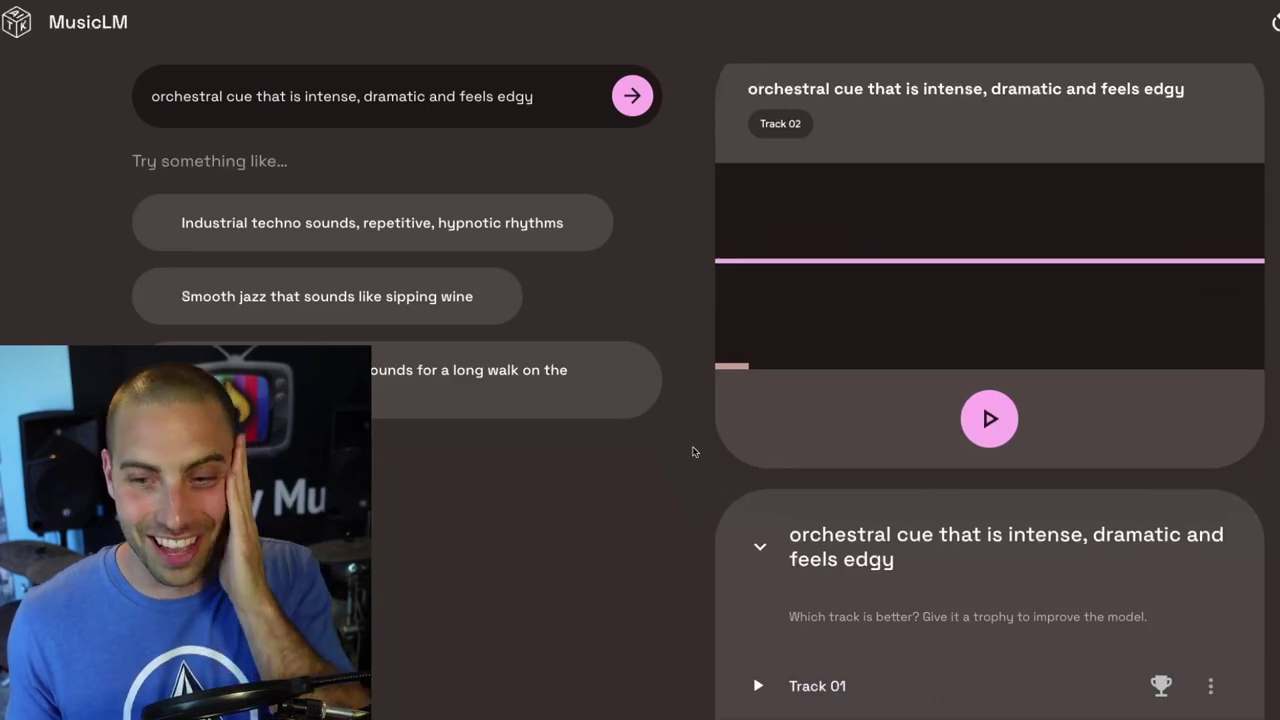
scroll(695, 451, "down", 1)
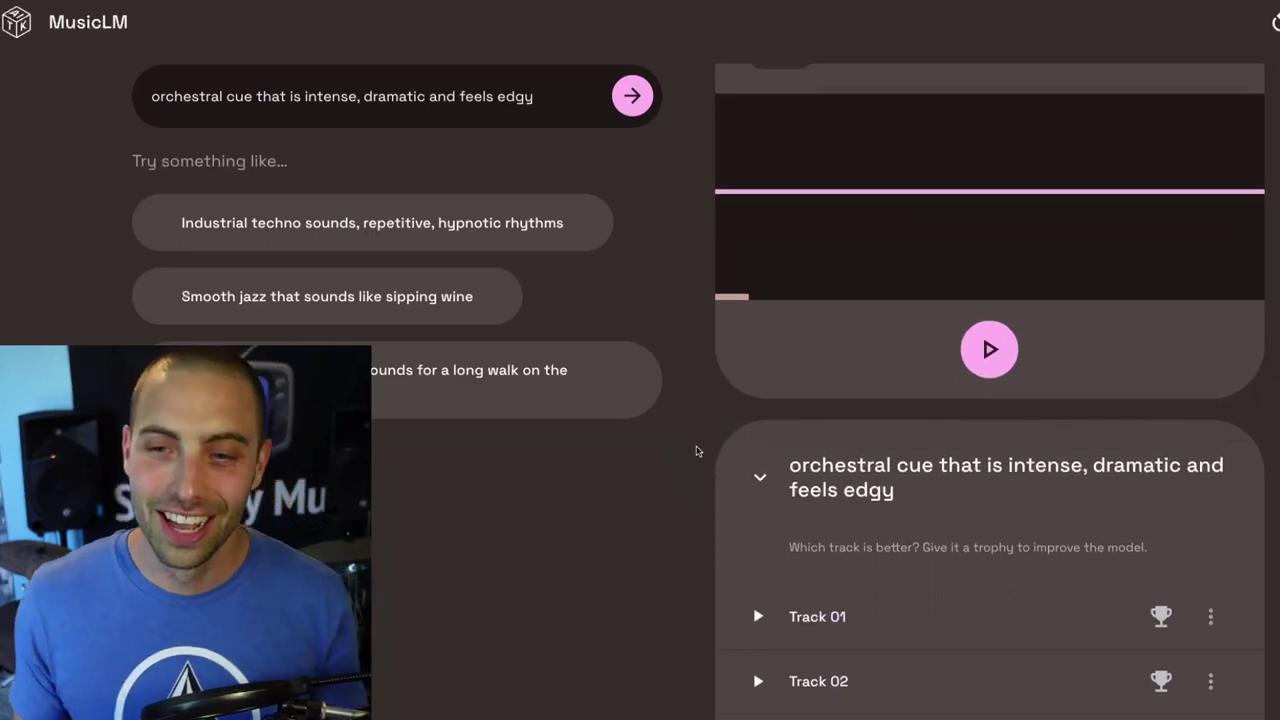
scroll(697, 451, "up", 1)
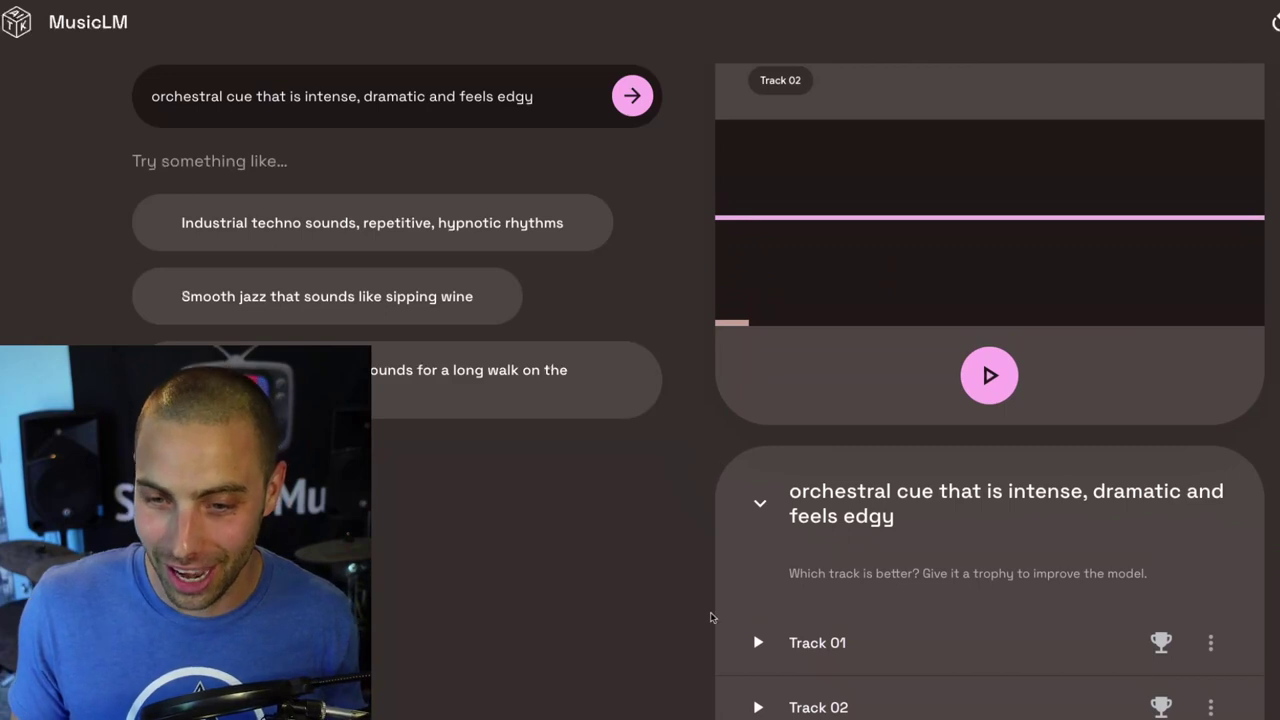
left_click(758, 707)
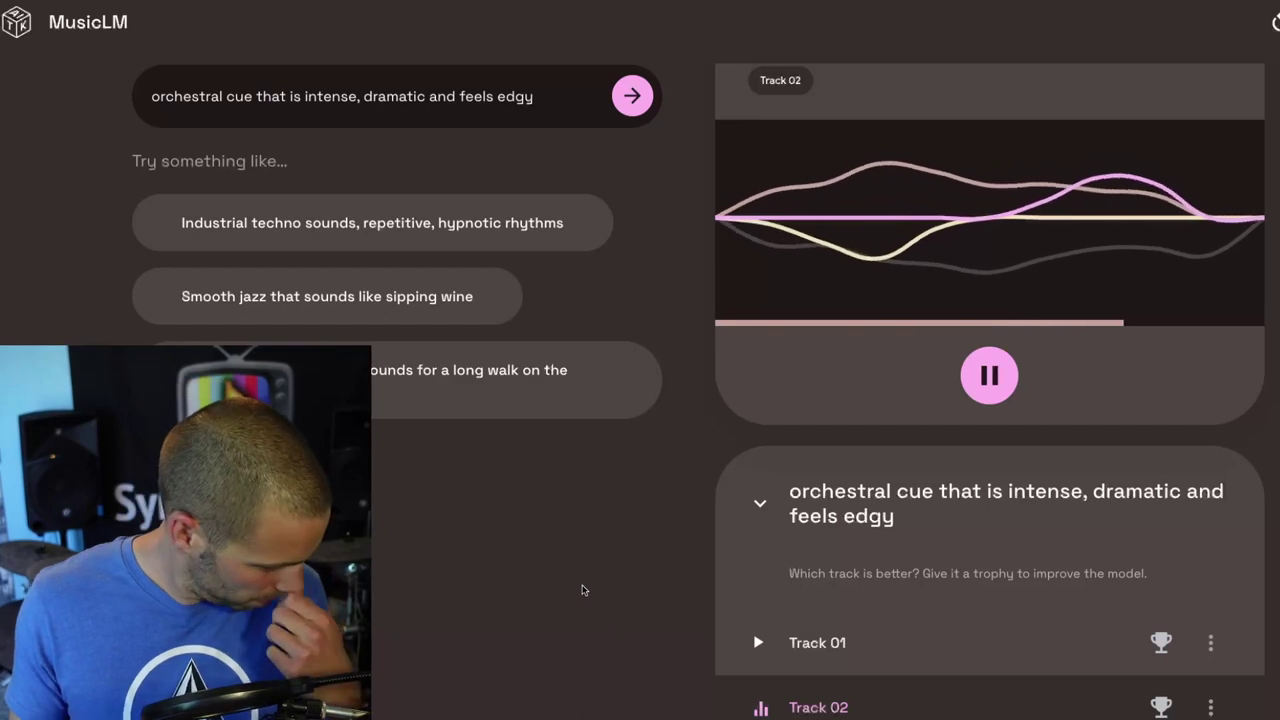
left_click(989, 376)
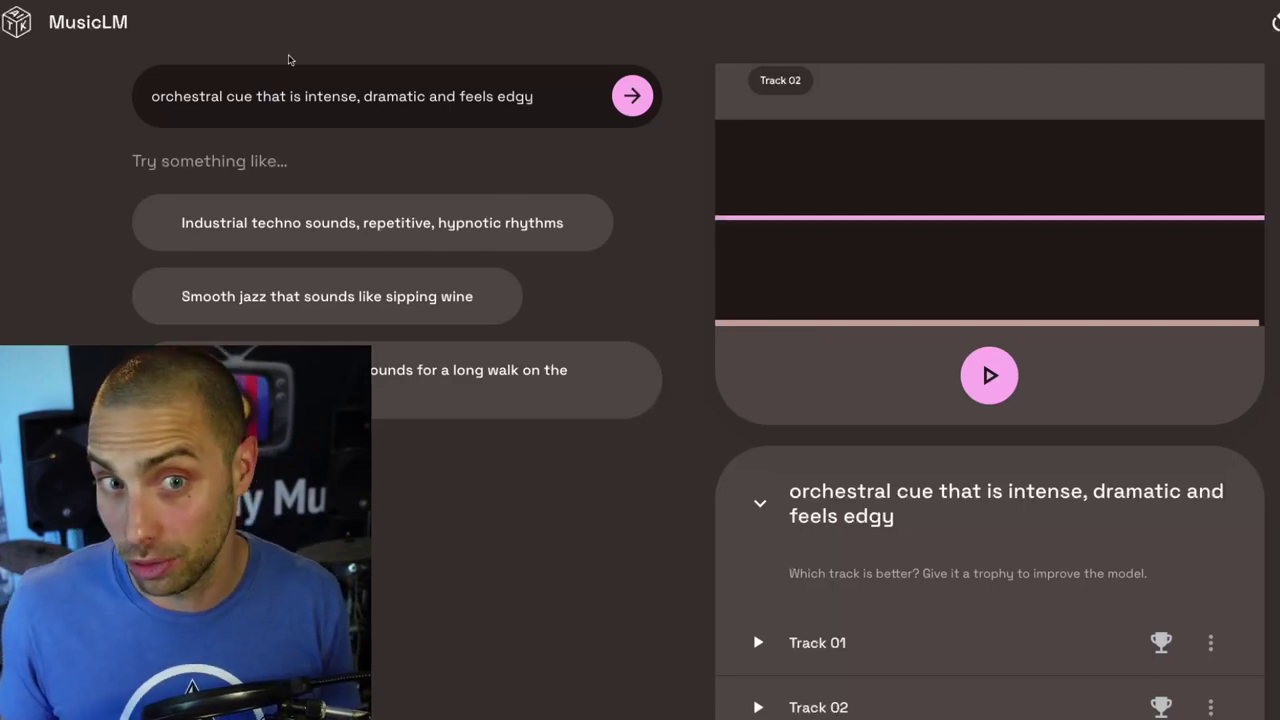
Replace the prompt with "romantic solo piano with lots of reverb" and generate the tracks.
triple_click(340, 92)
key("BackSpace")
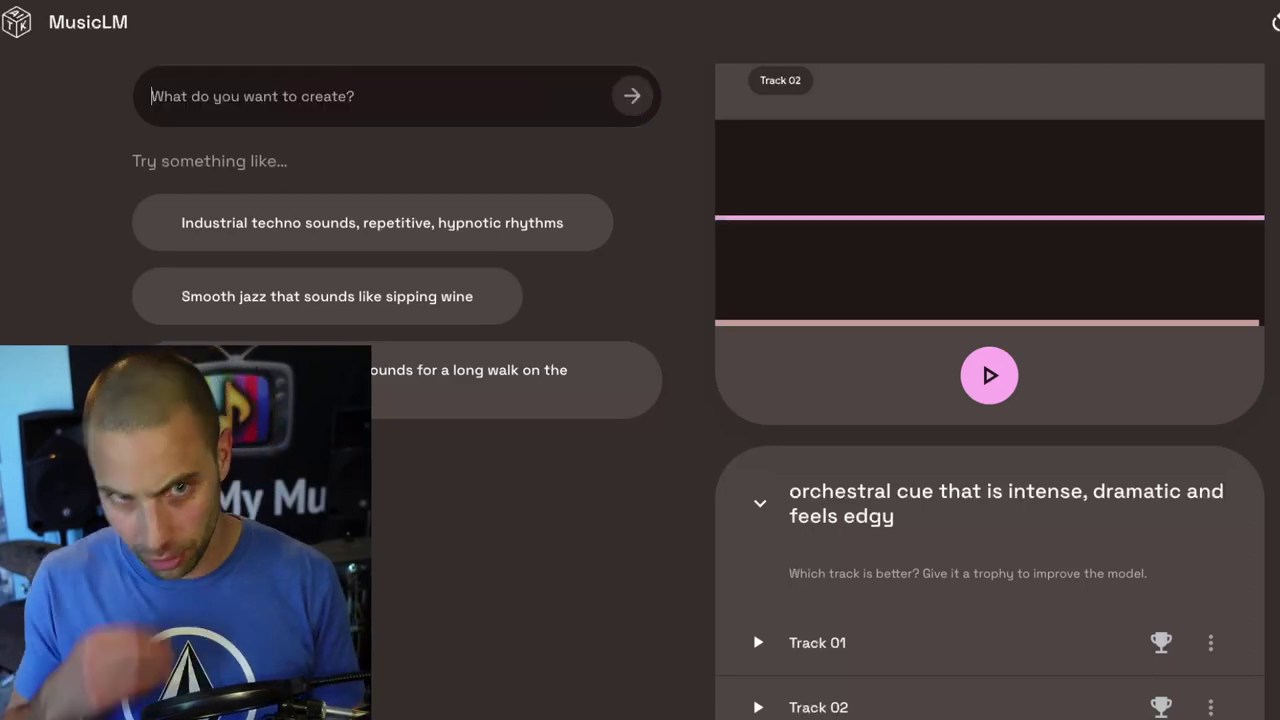
type("romati")
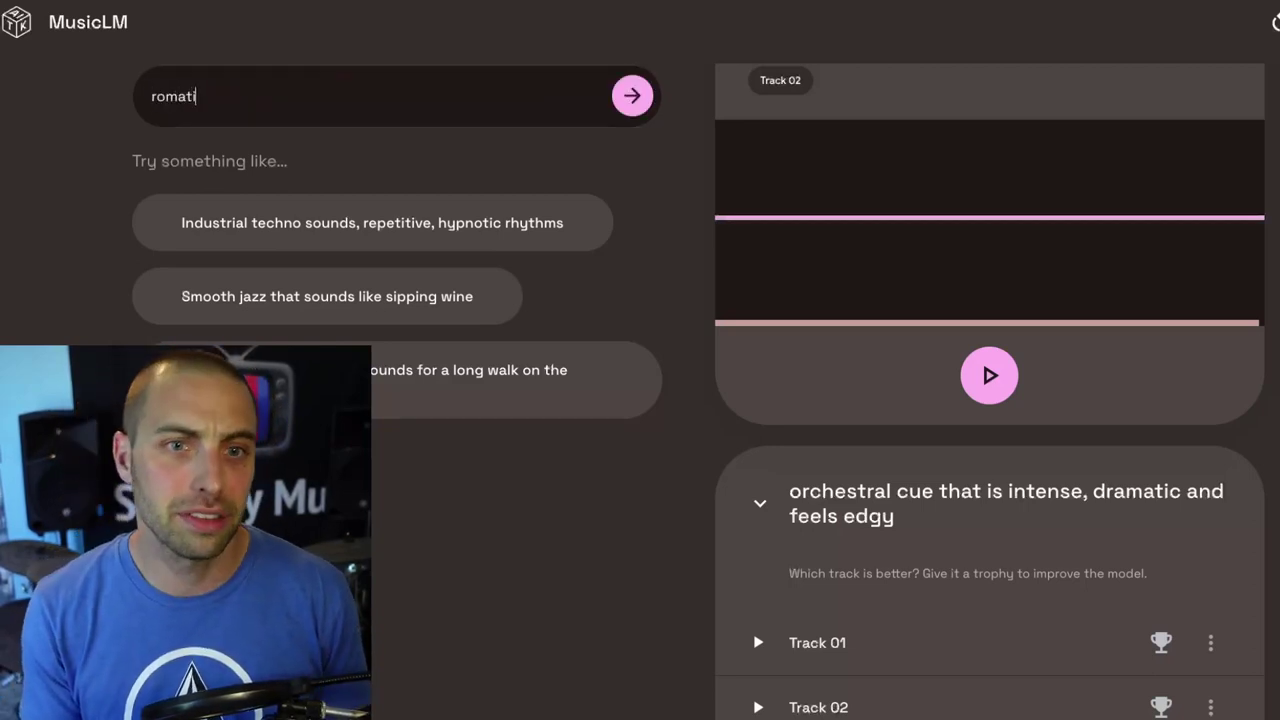
key("BackSpace")
key("BackSpace")
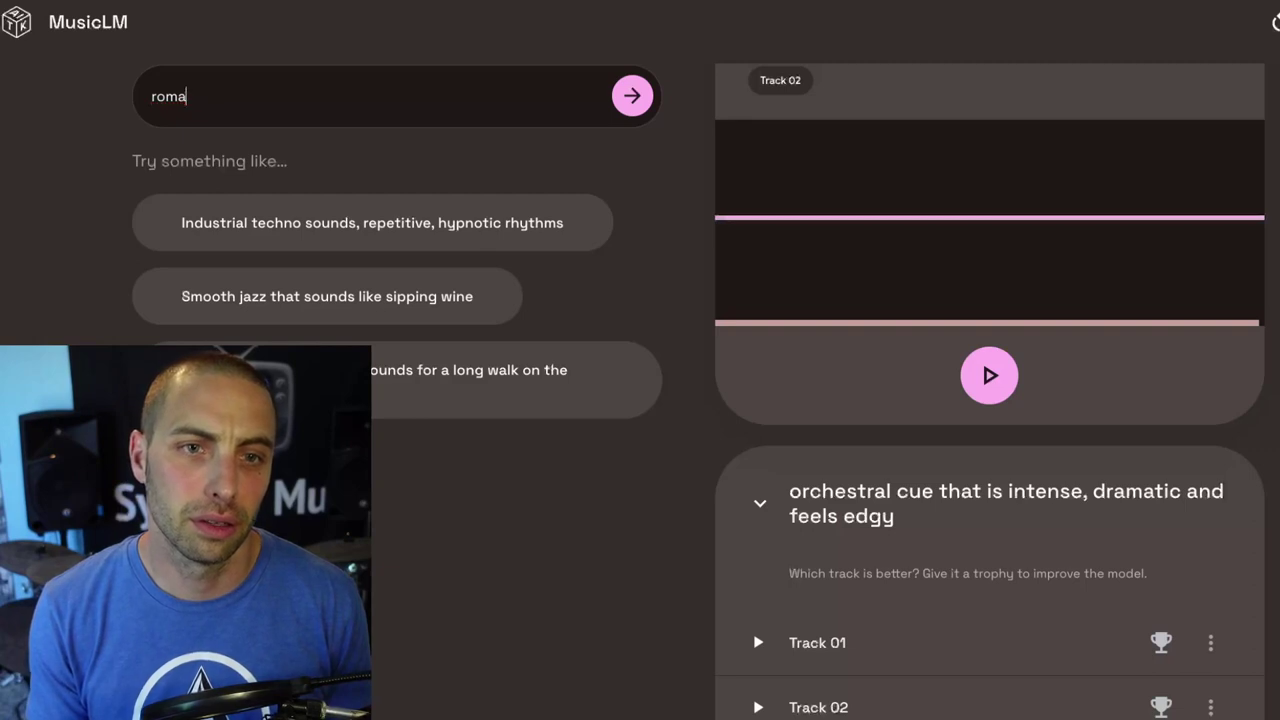
type("ntic solo pu")
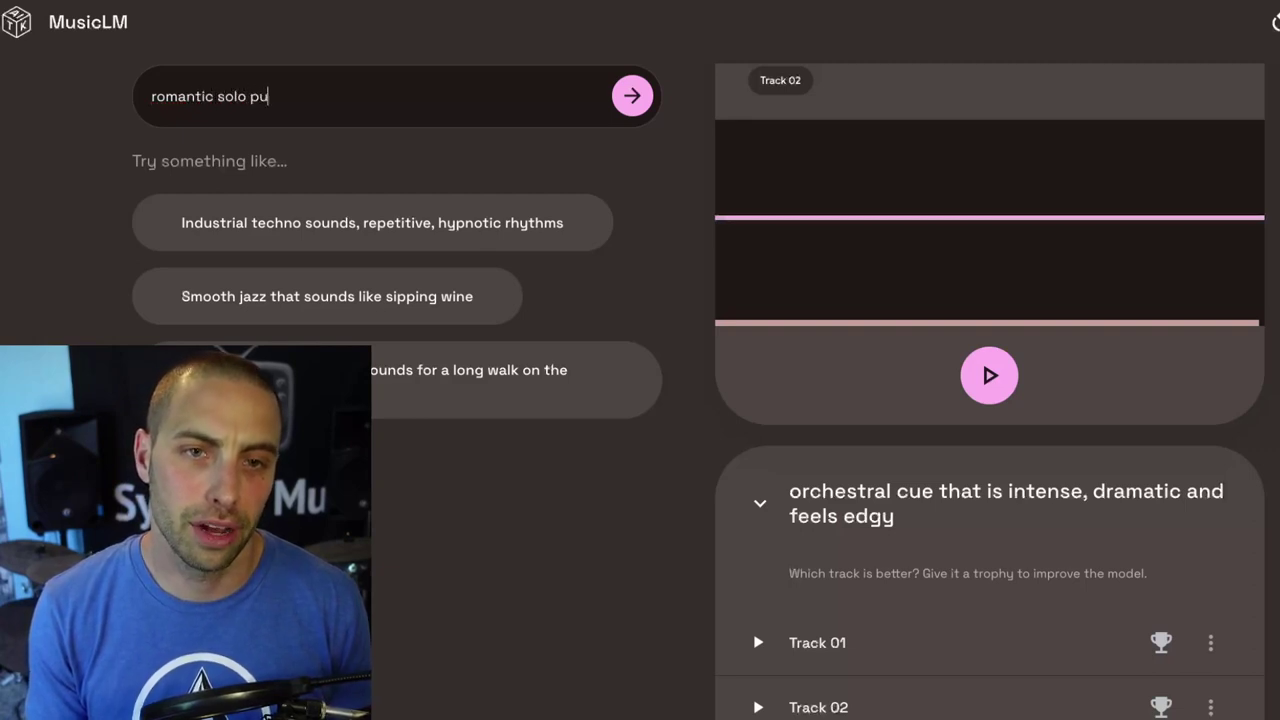
key("BackSpace")
type("iano with ")
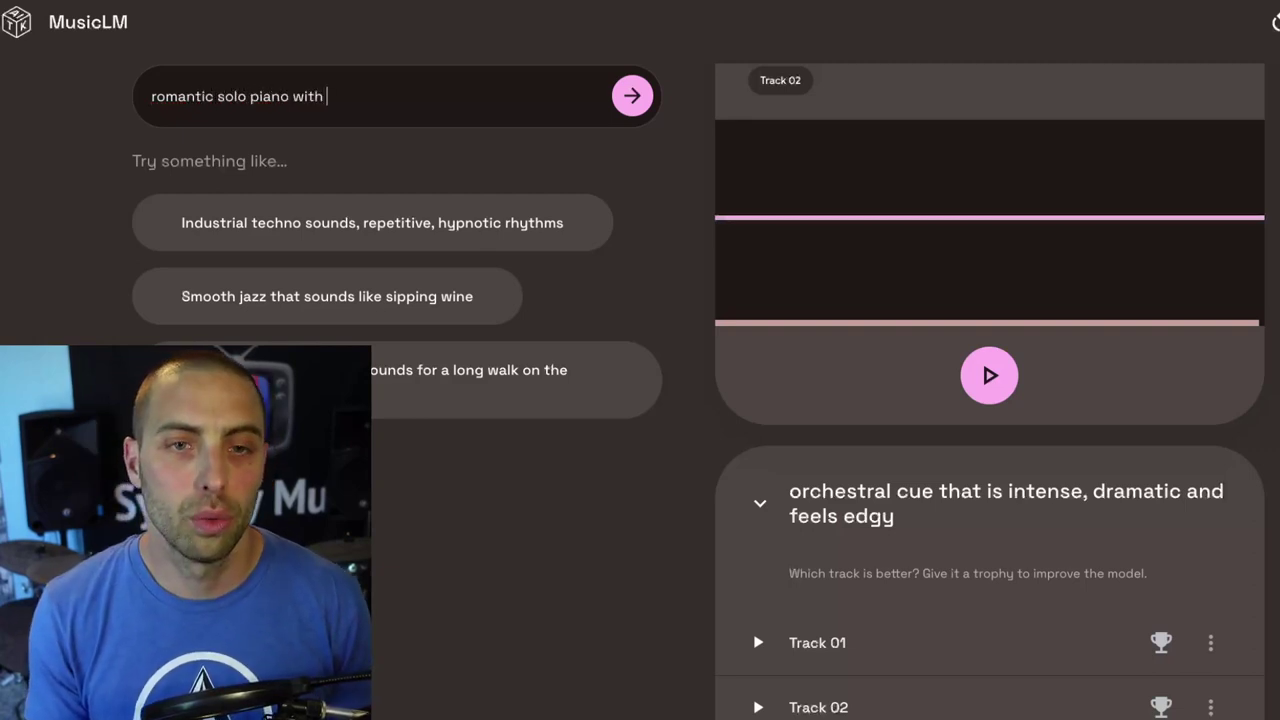
type("lots of reverb")
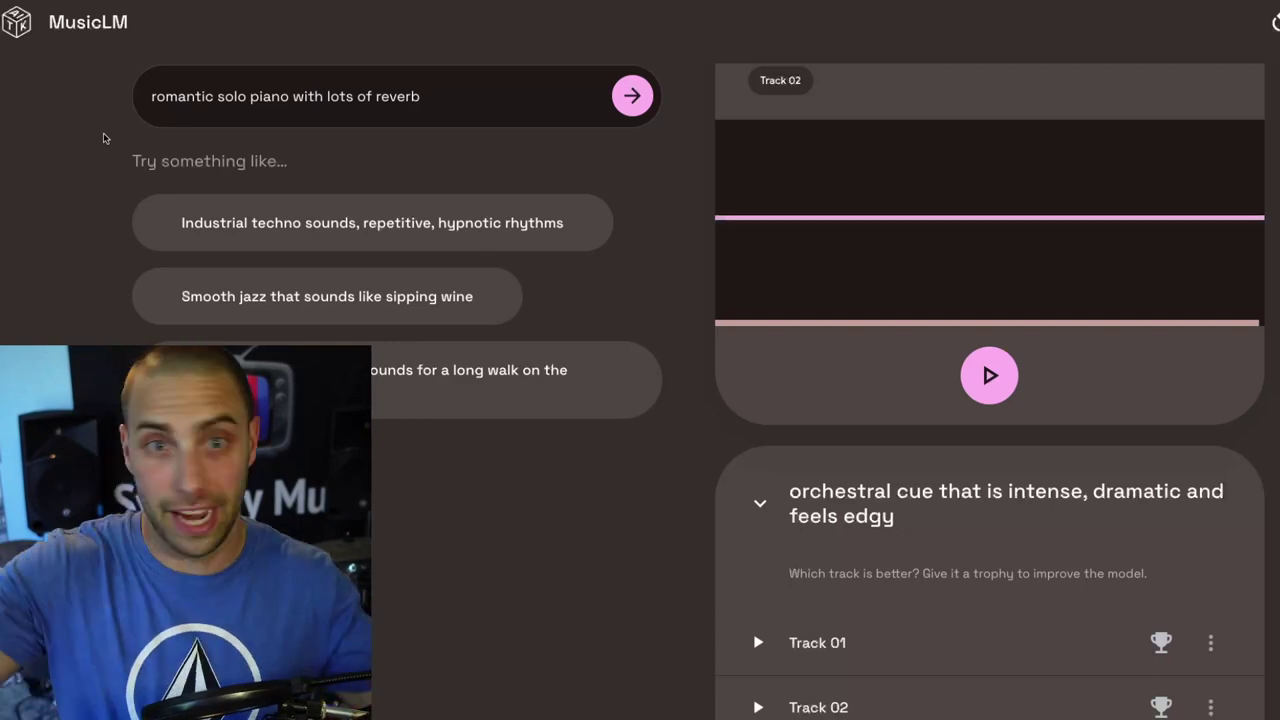
left_click(648, 100)
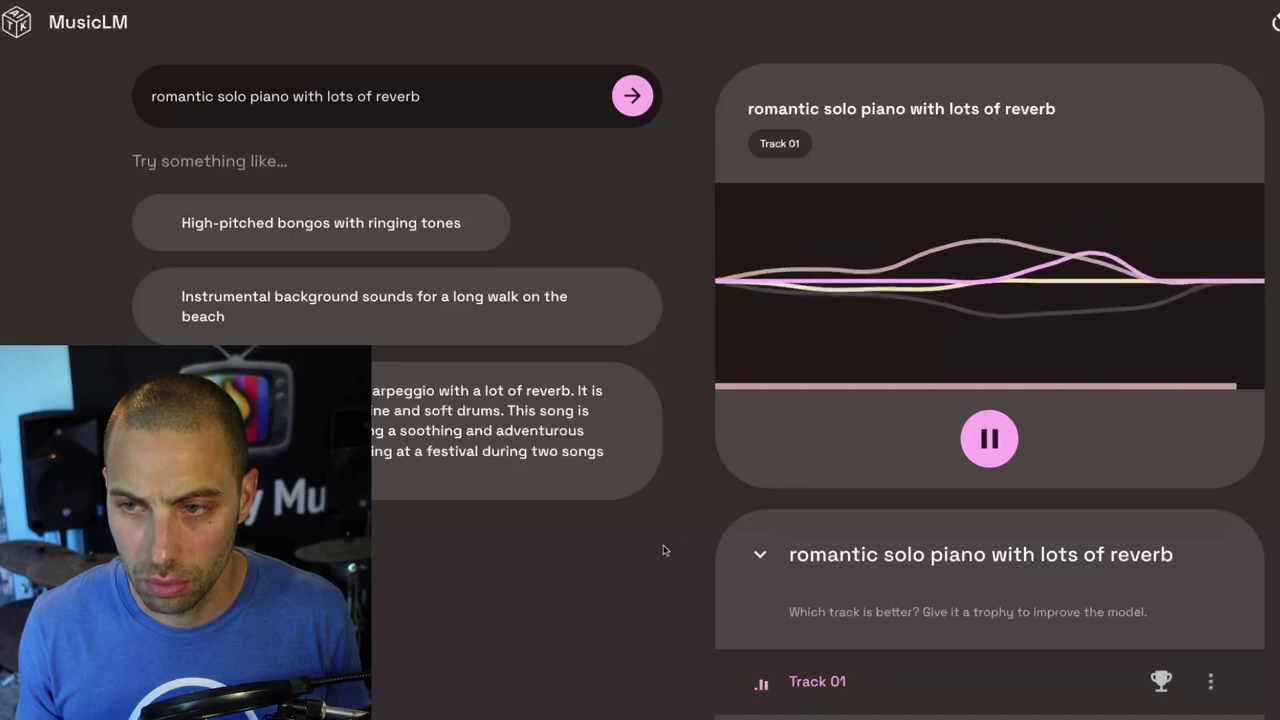
Listen to the tracks generated for the romantic solo piano prompt, pausing playback and resuming Track 02.
left_click(991, 443)
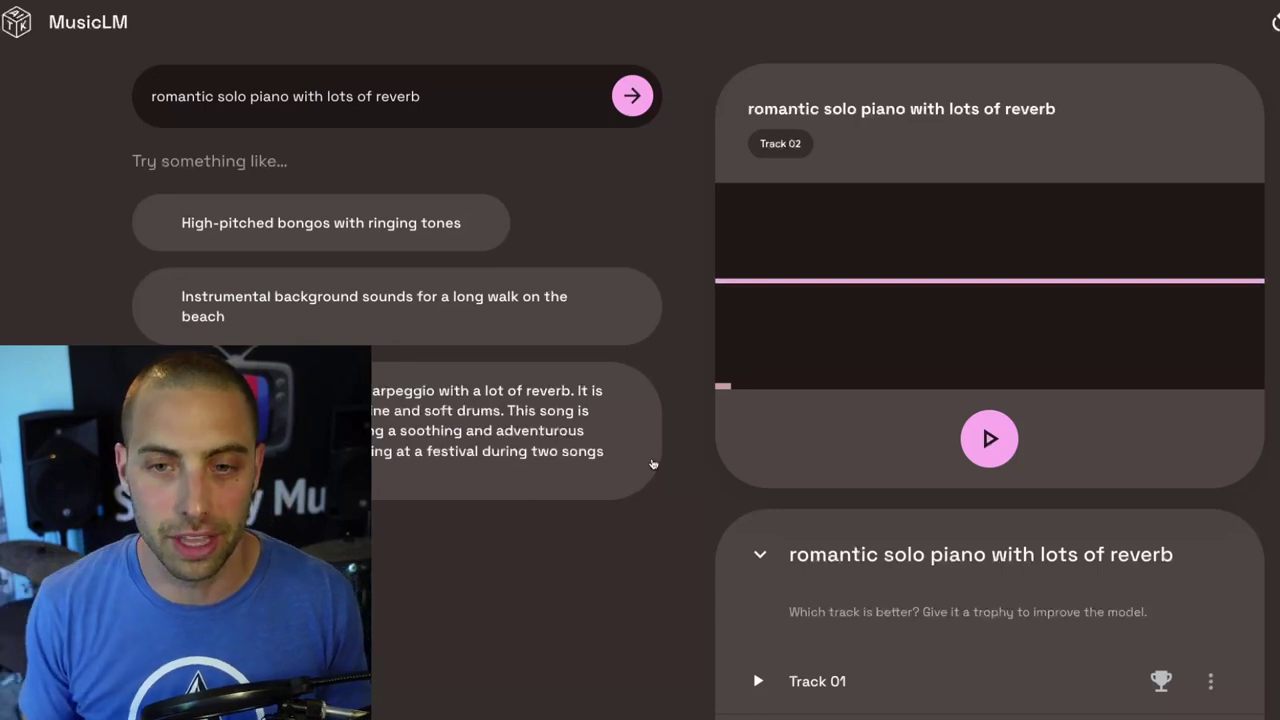
scroll(751, 691, "down", 1)
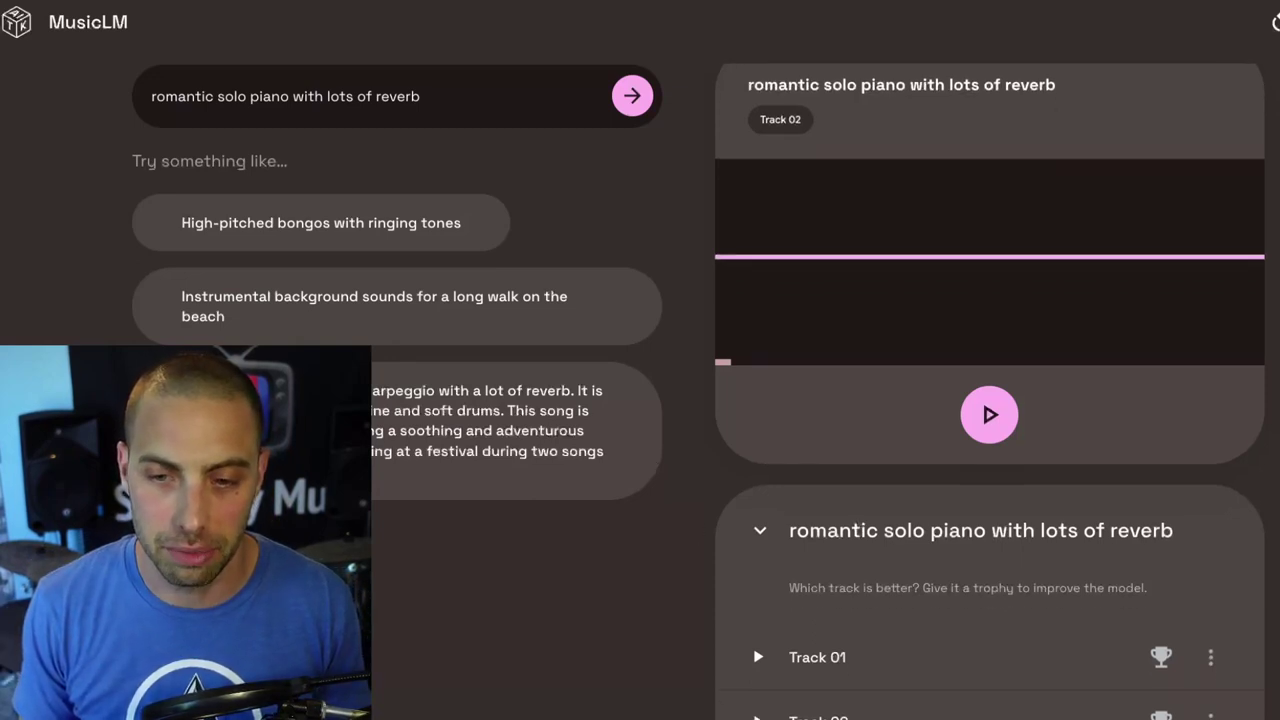
scroll(762, 714, "down", 1)
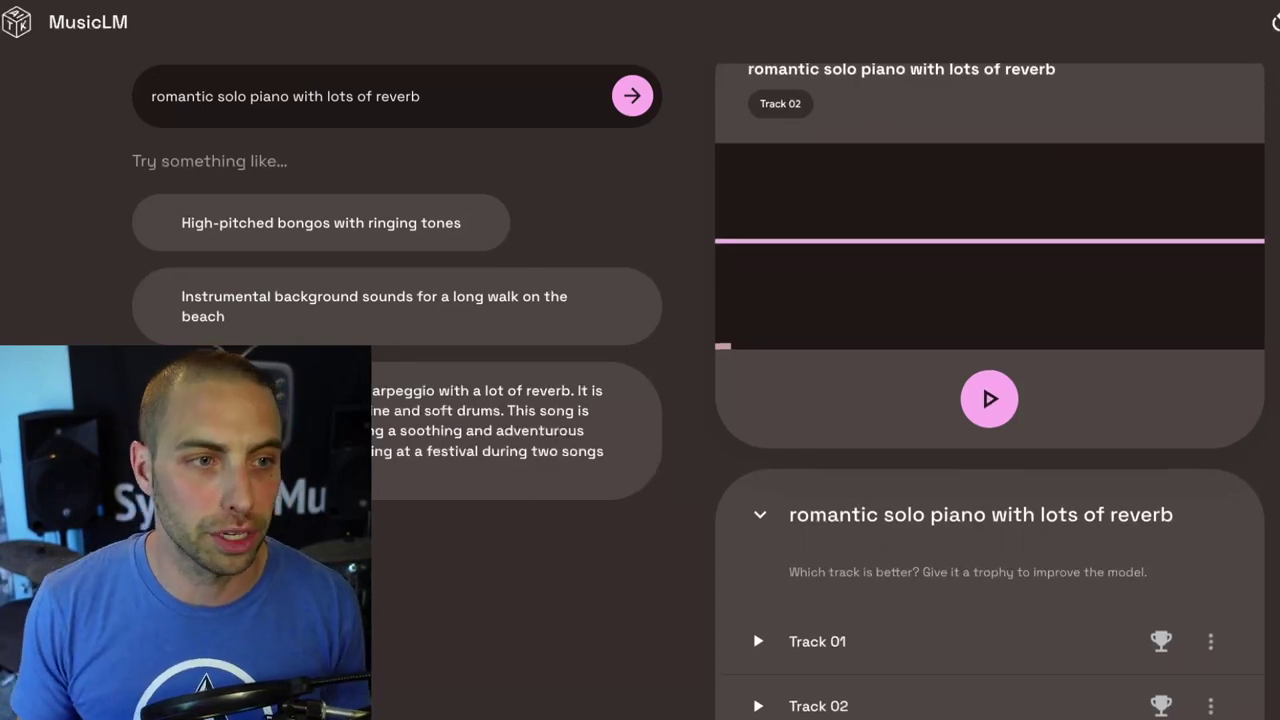
left_click(759, 688)
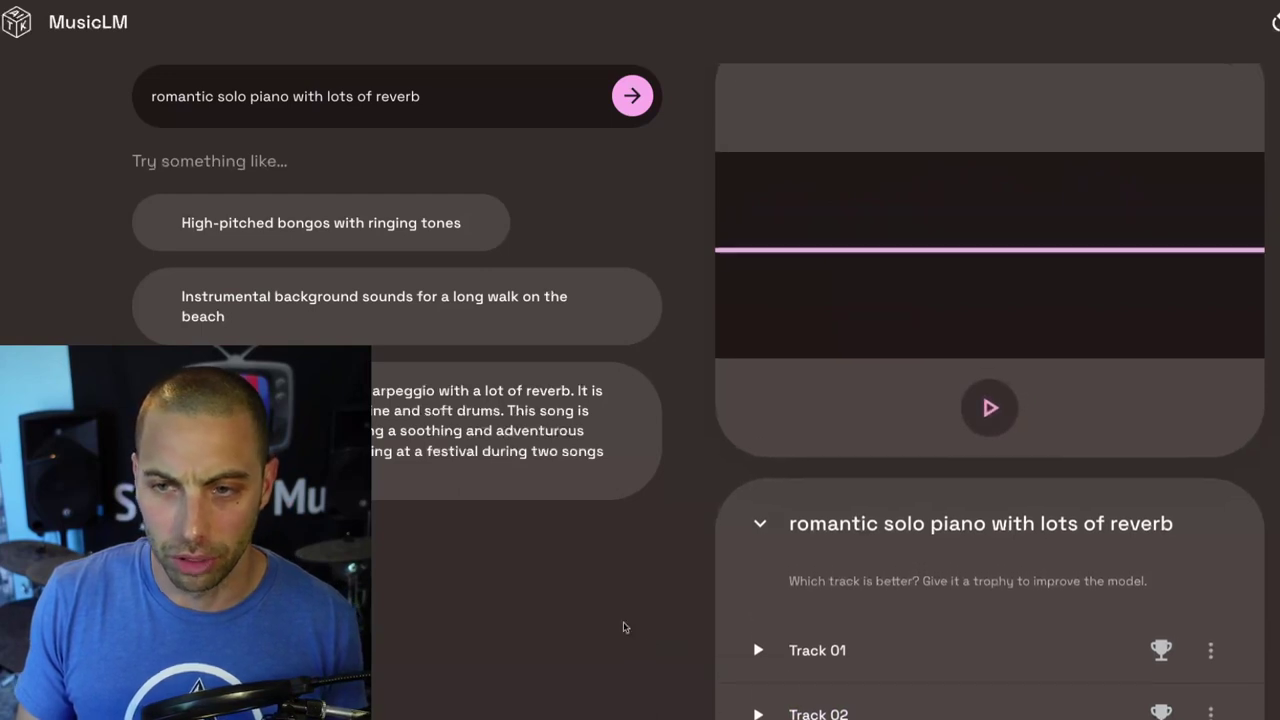
Replace the prompt with "simple piano music that is slow, dreamy and spacious" and generate the tracks.
triple_click(310, 100)
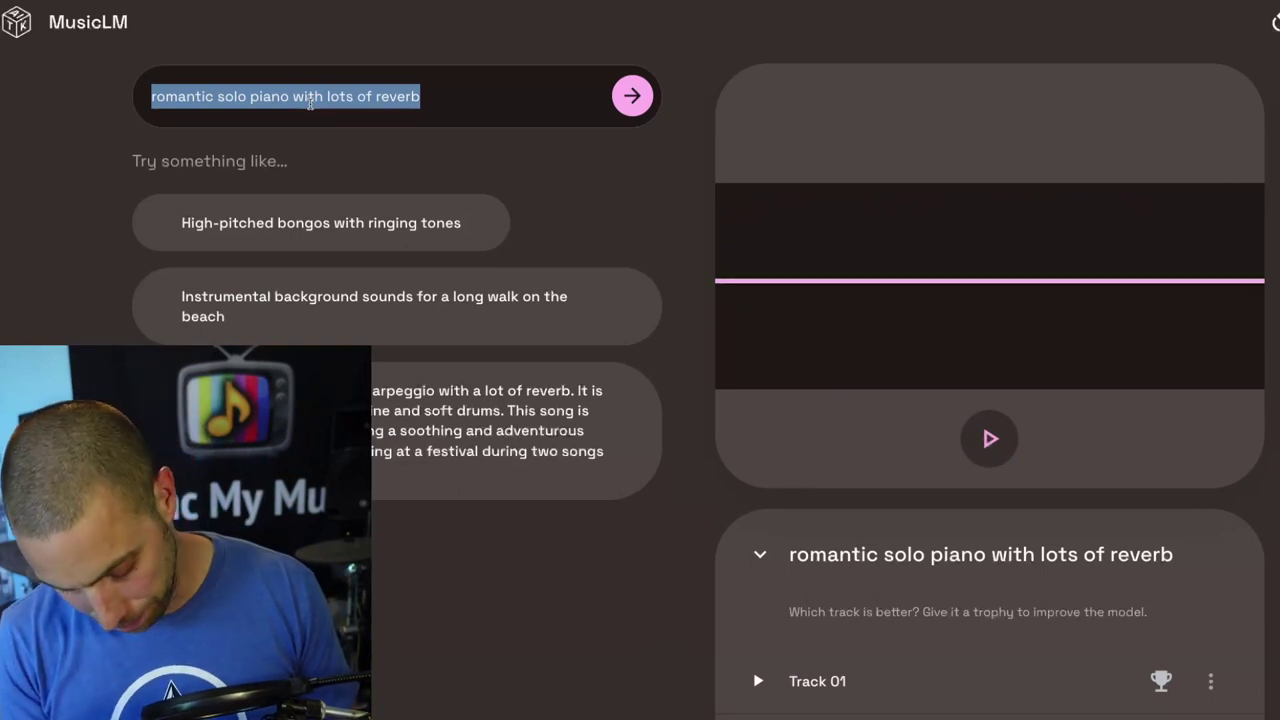
type("simpl")
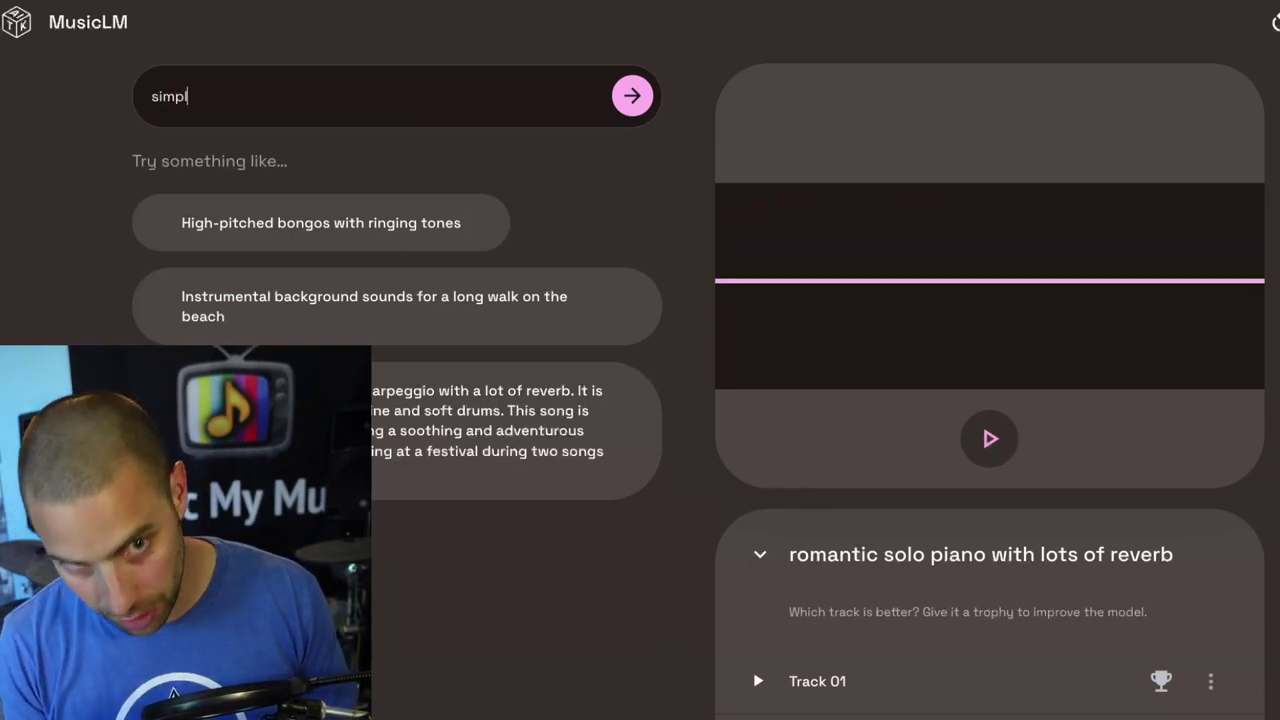
type("e piano music")
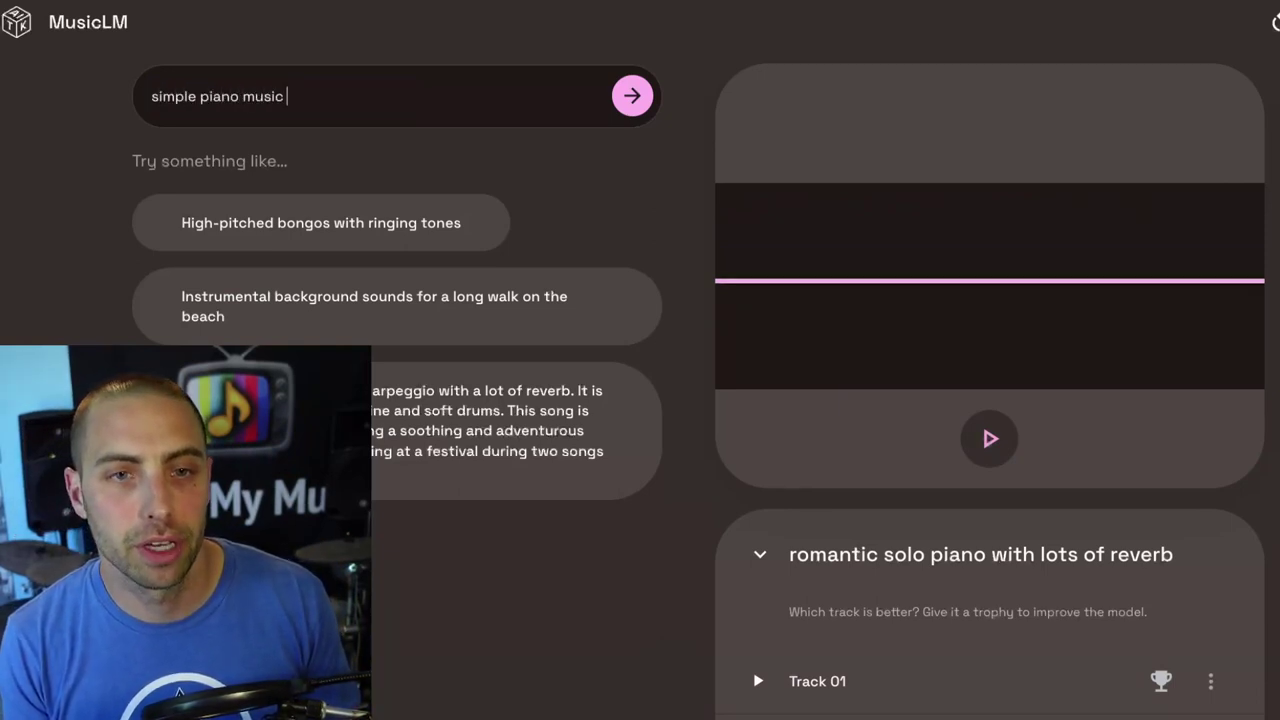
type(" that is sl")
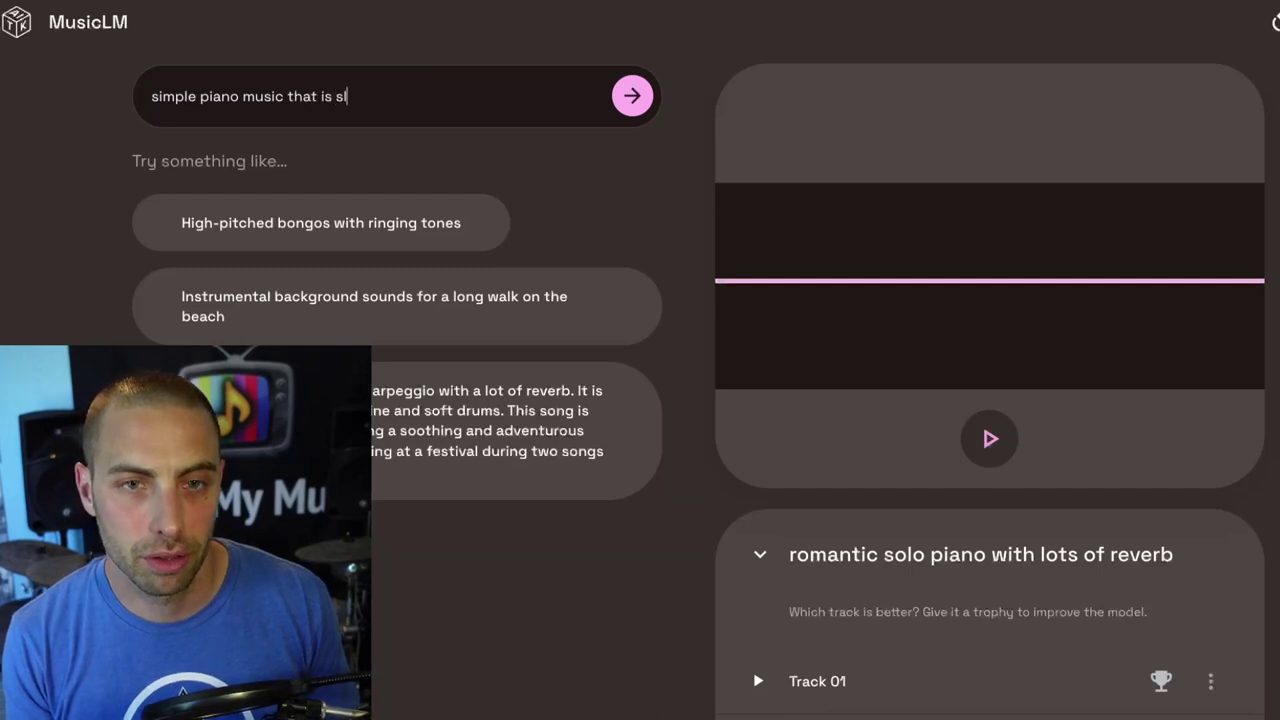
type("ow, dreamy and")
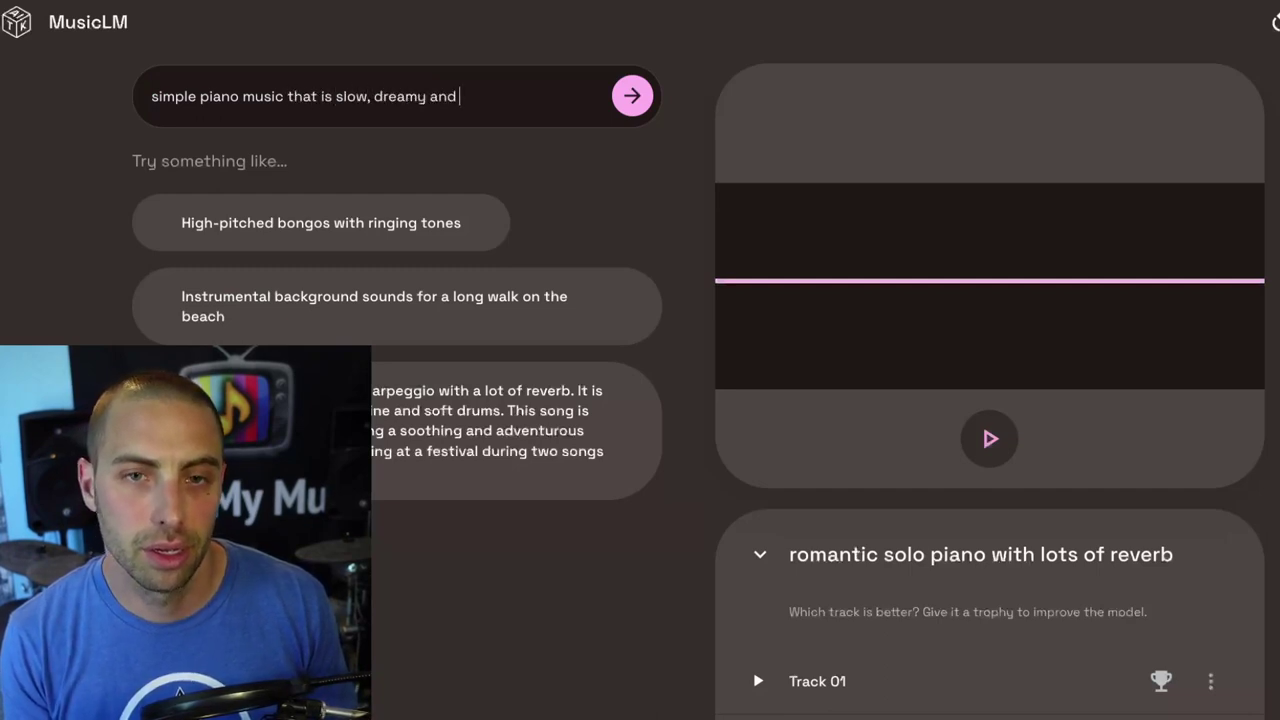
type(" spacious")
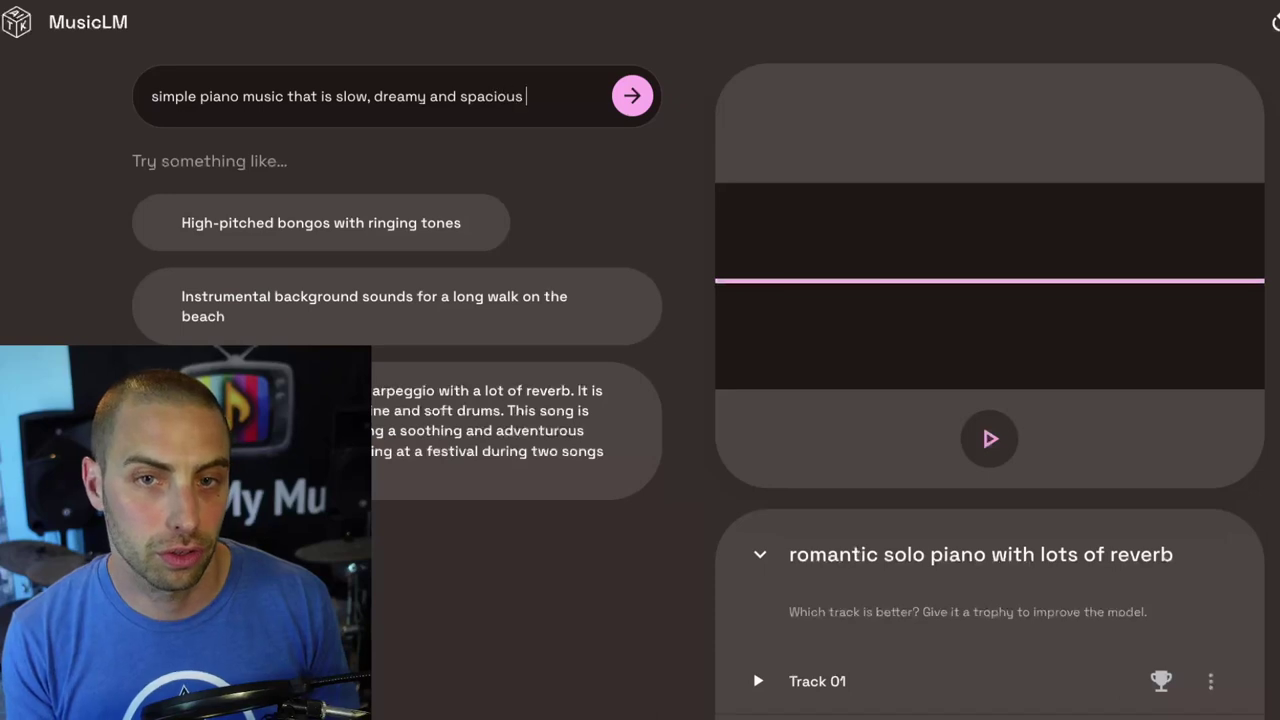
left_click(634, 112)
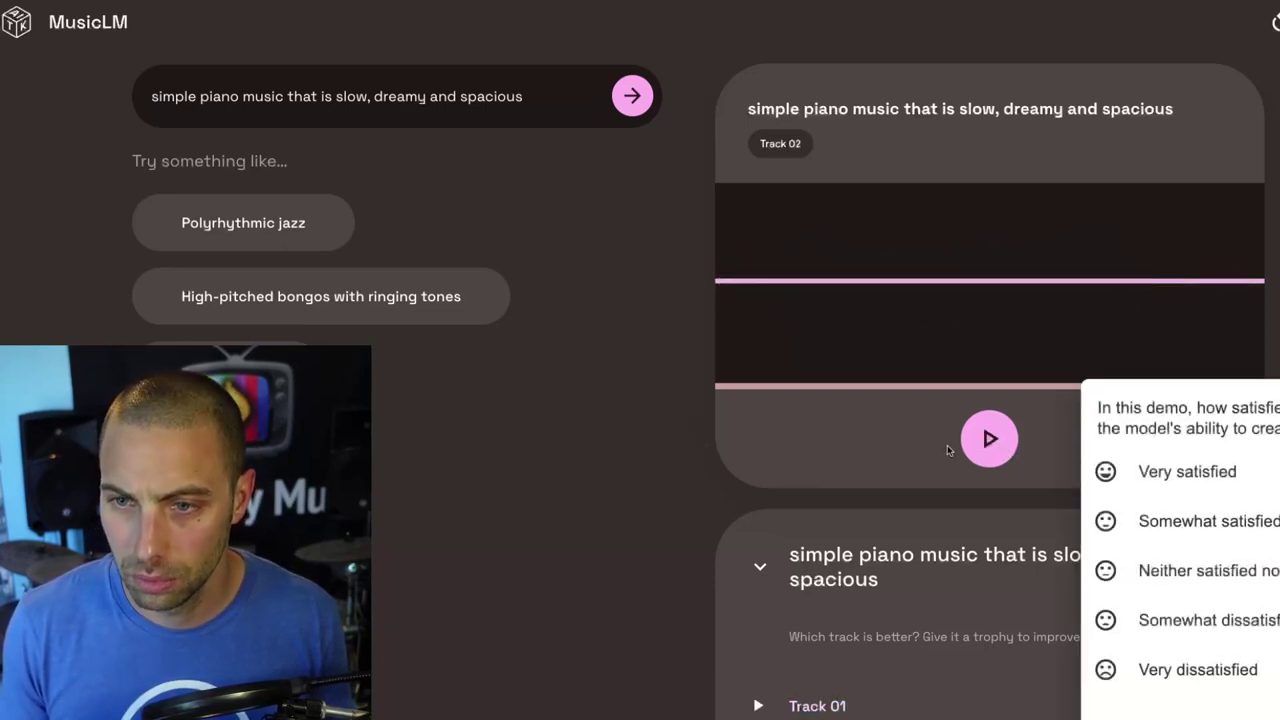
Listen to Track 02 of the simple piano music result, pausing it near its start and resuming it.
left_click(989, 438)
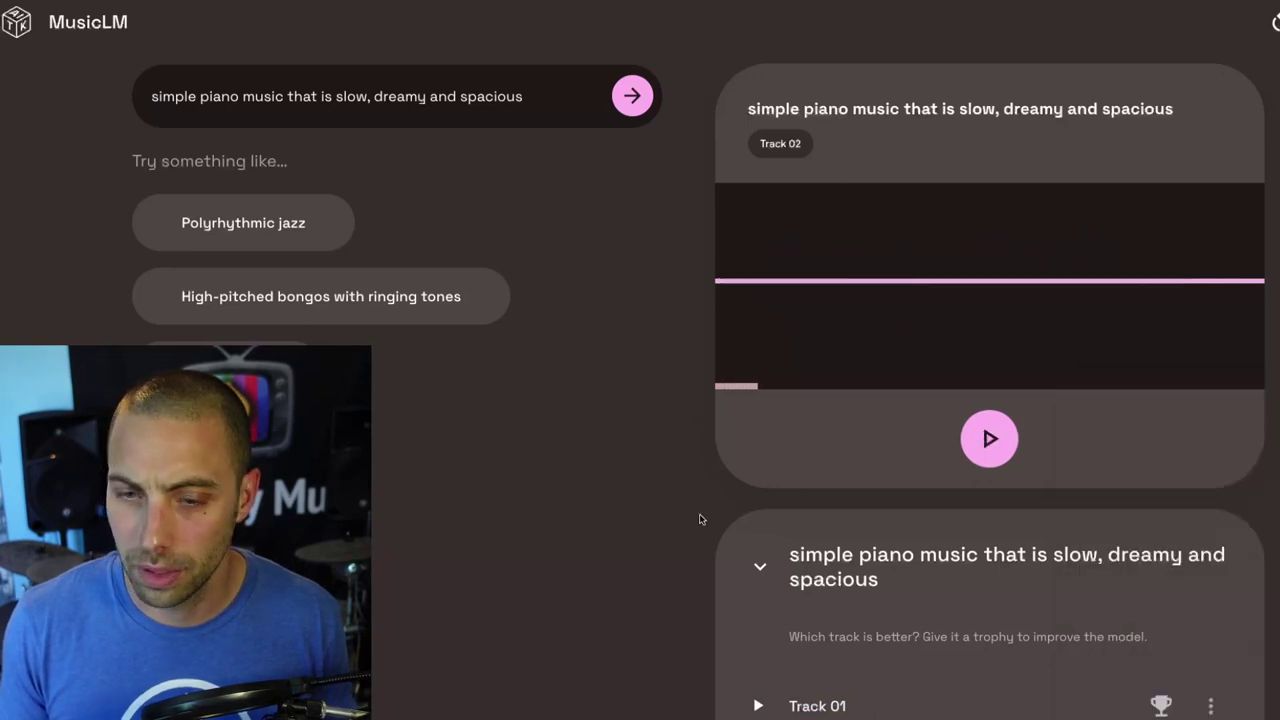
scroll(580, 523, "down", 2)
scroll(578, 523, "down", 1)
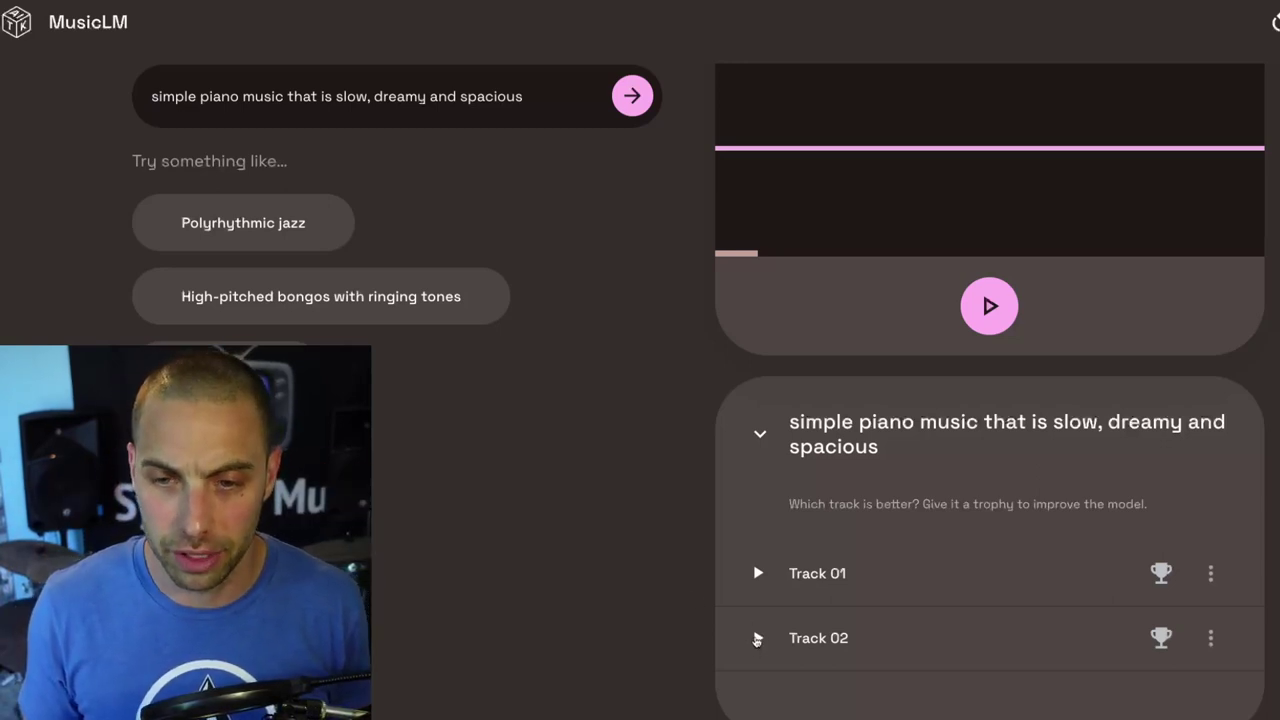
left_click(757, 638)
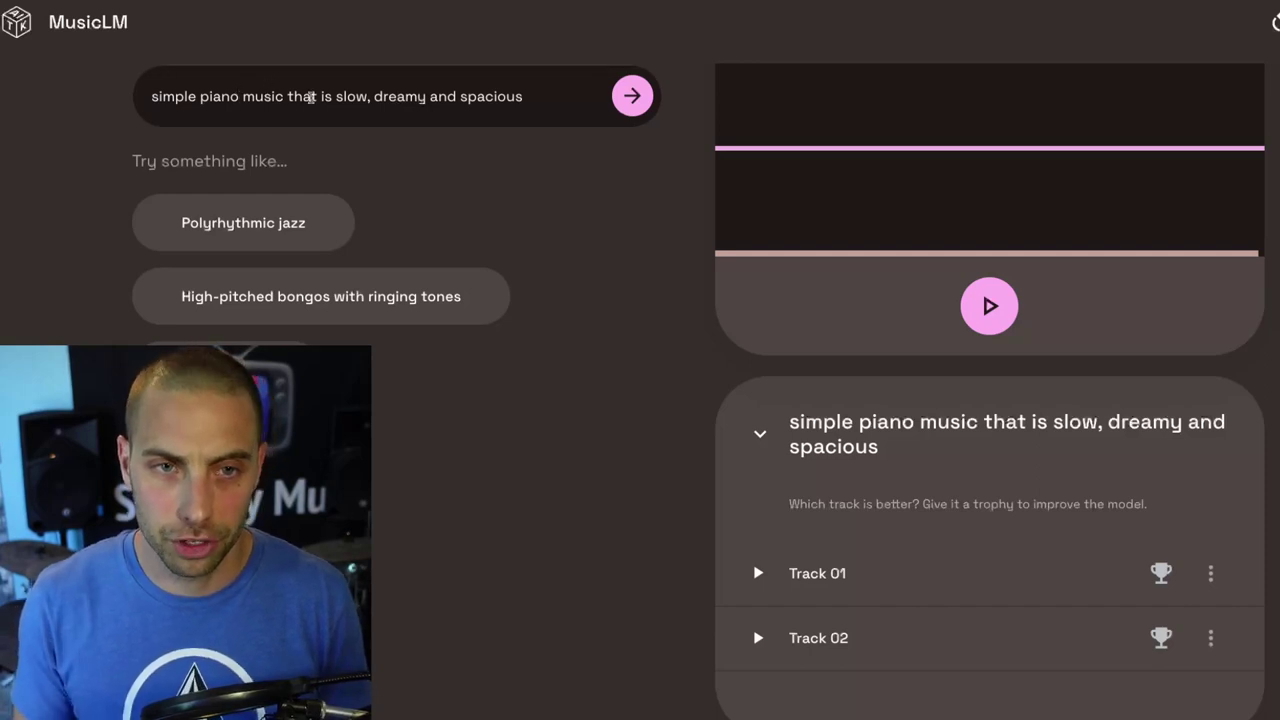
Change "piano" to "guitar" in the slow, dreamy and spacious prompt and generate the tracks.
key("BackSpace")
key("BackSpace")
key("BackSpace")
key("BackSpace")
key("BackSpace")
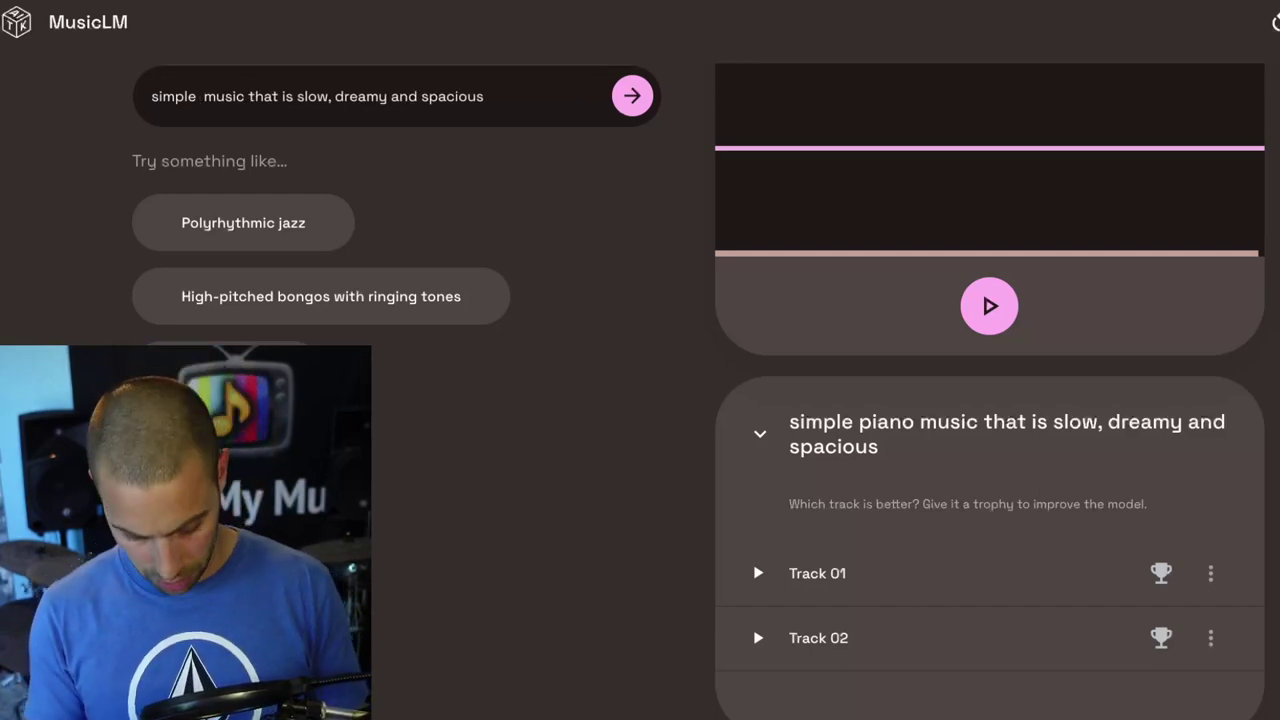
type("guitar")
left_click(632, 96)
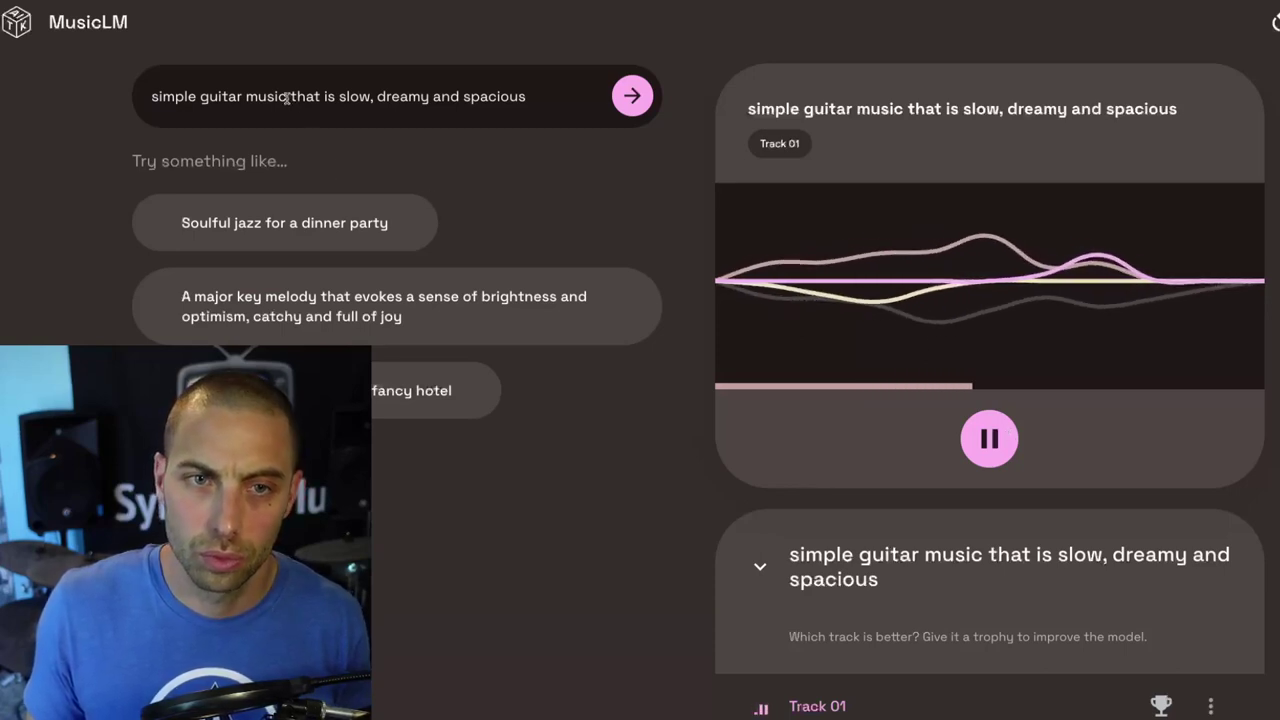
Change "music" to "solo" in the guitar prompt, pause Track 01 and generate the new tracks.
left_click_drag(288, 96, 244, 96)
type("solo")
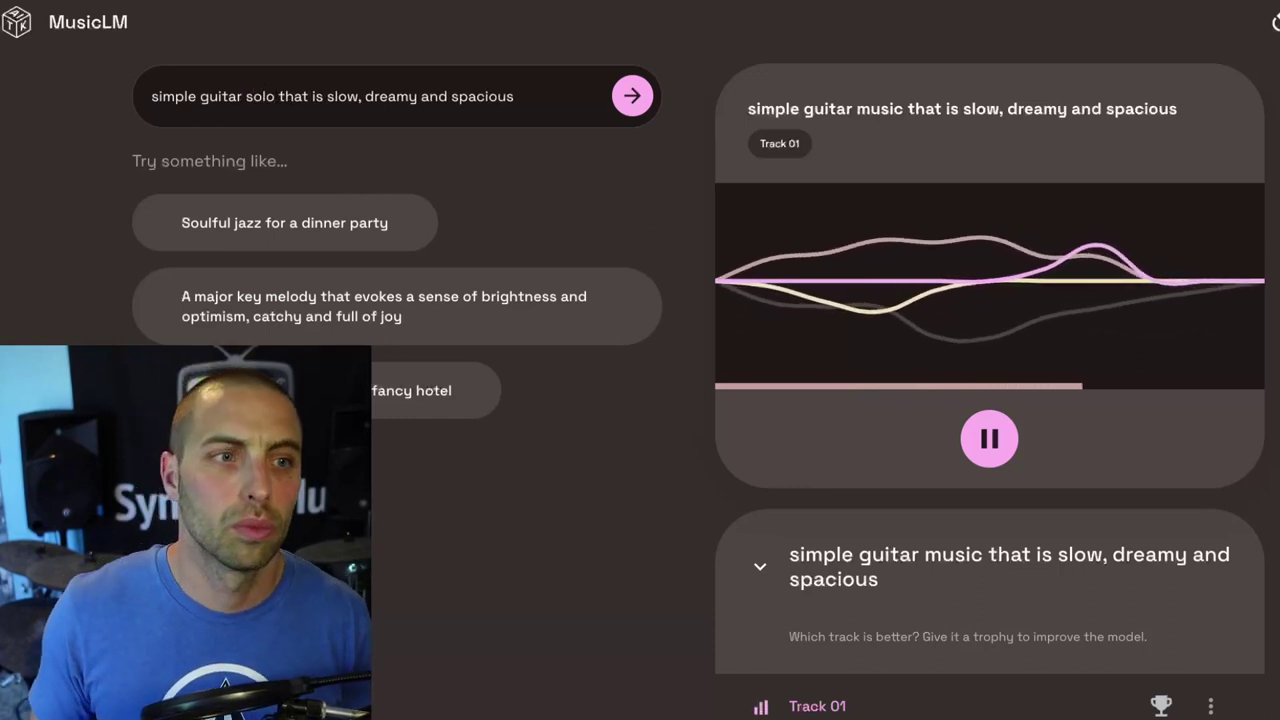
left_click(994, 441)
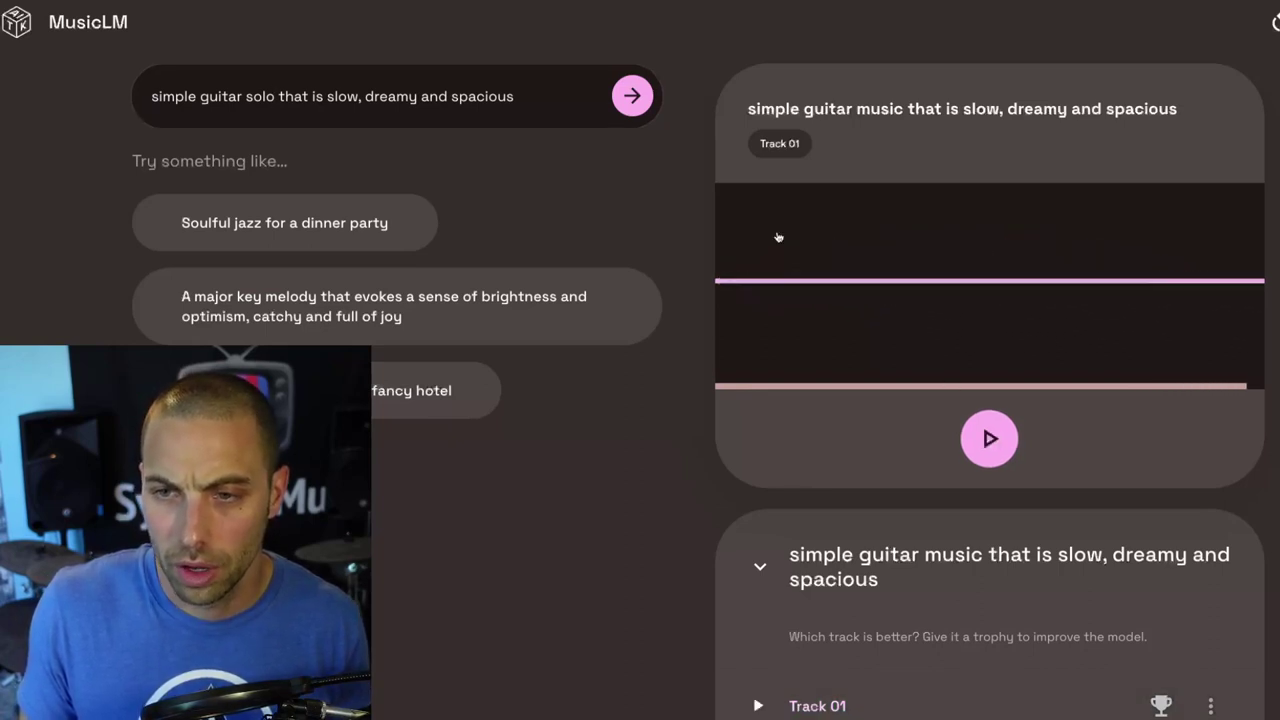
left_click(646, 112)
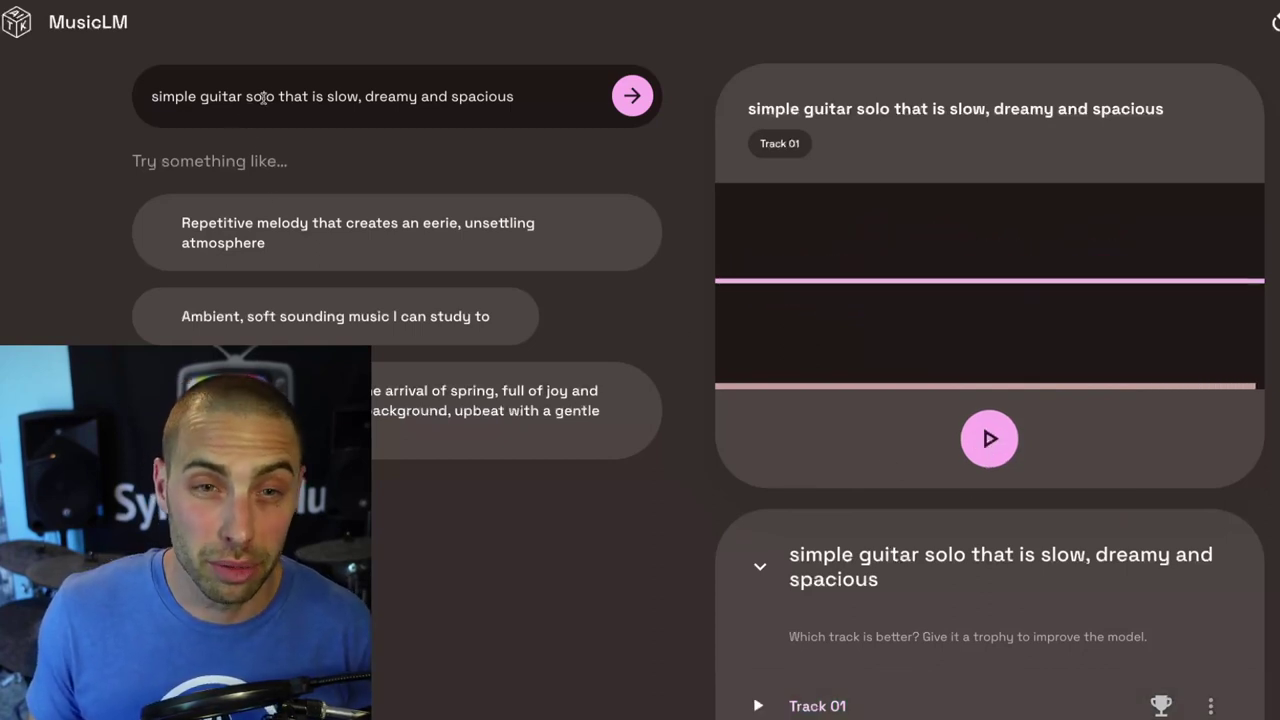
Change the prompt to "one guitar that is slow, dreamy and spacious", generate the tracks and listen to Track 01 until near its end.
left_click_drag(274, 96, 148, 95)
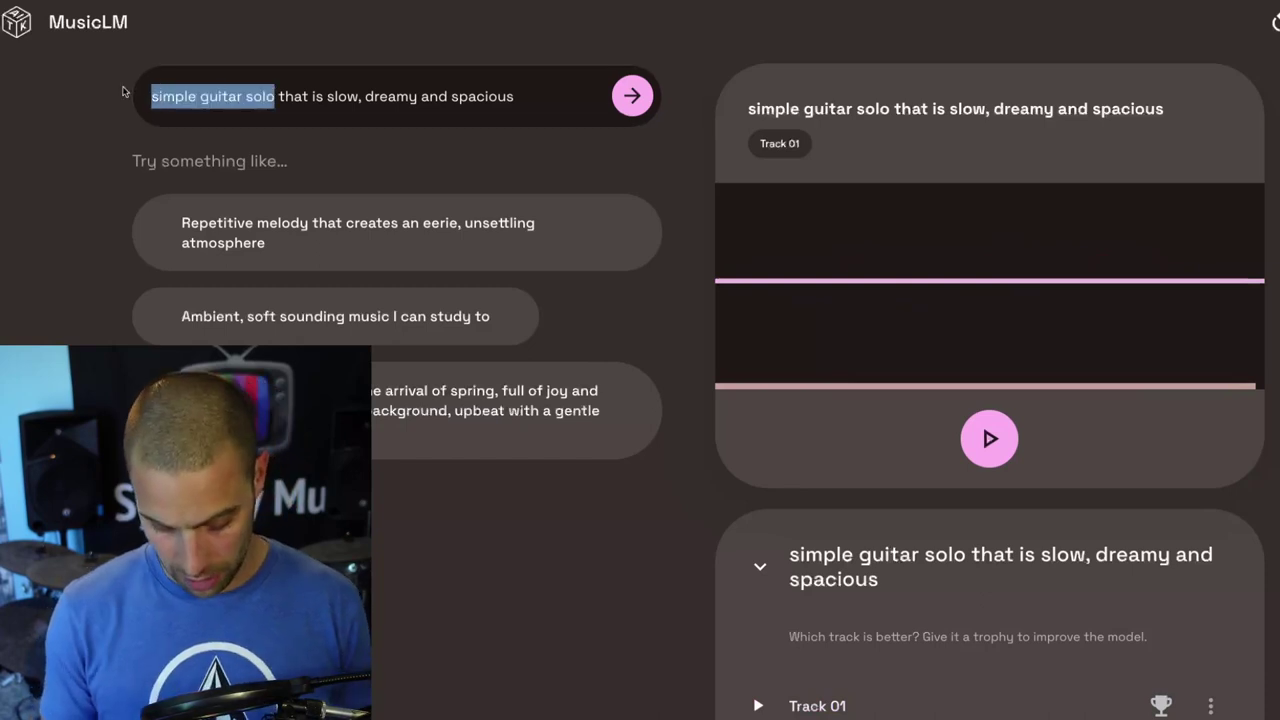
type("single guitar")
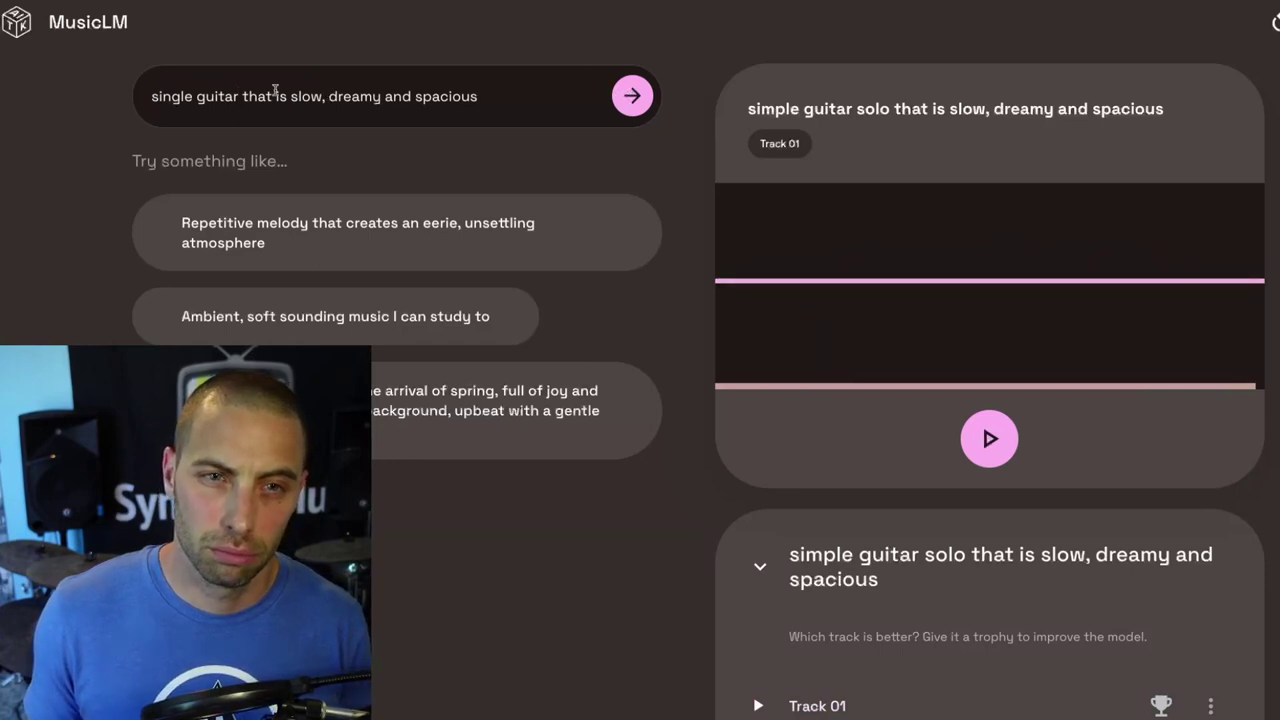
left_click_drag(194, 97, 125, 92)
type("one")
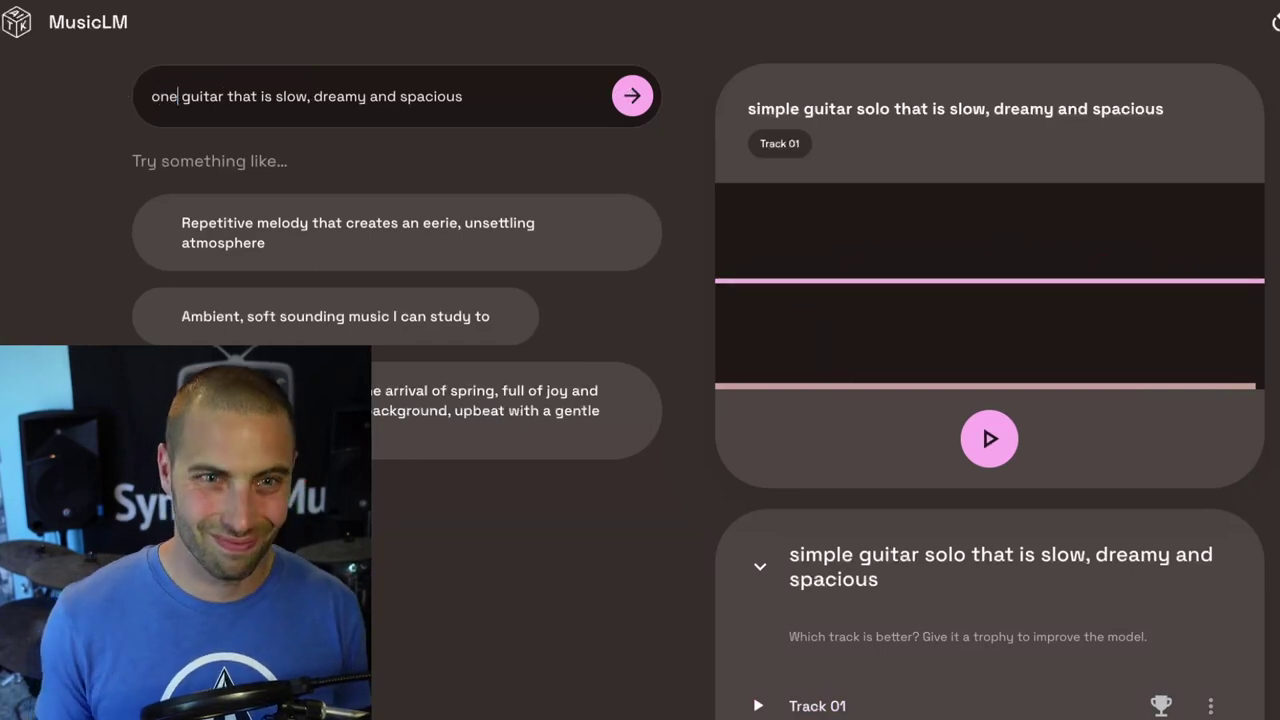
left_click(638, 104)
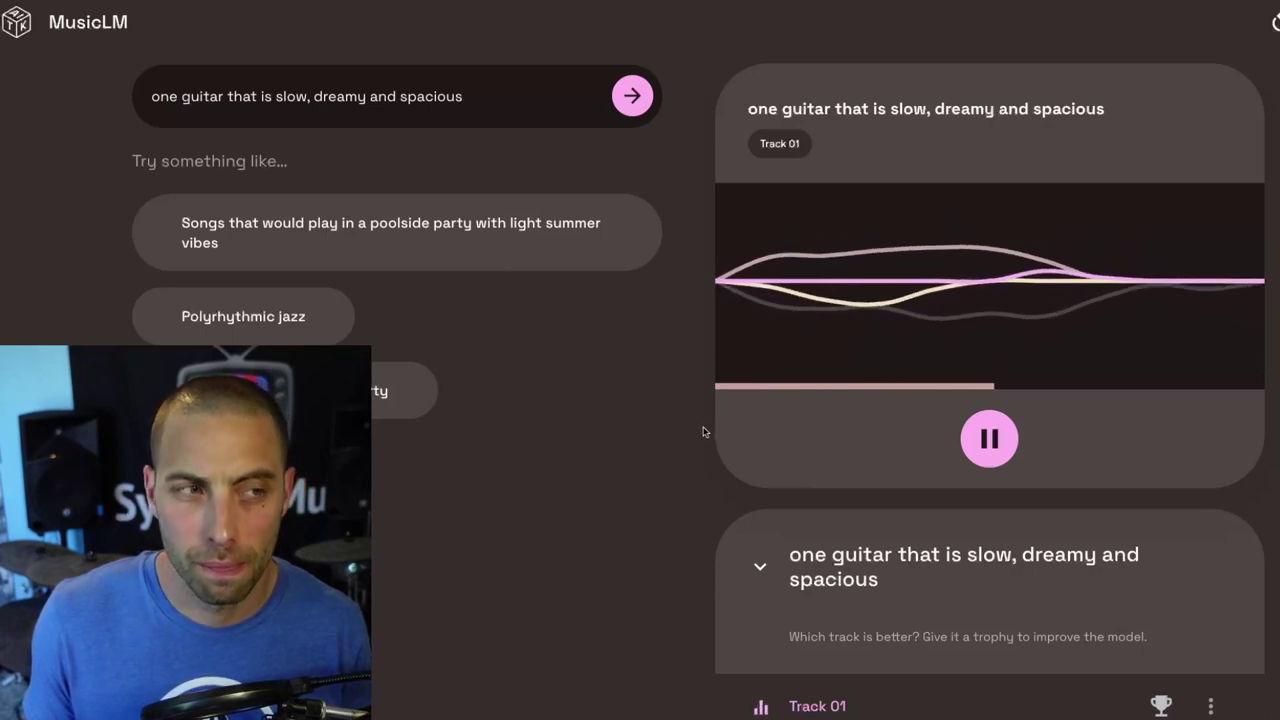
left_click(989, 438)
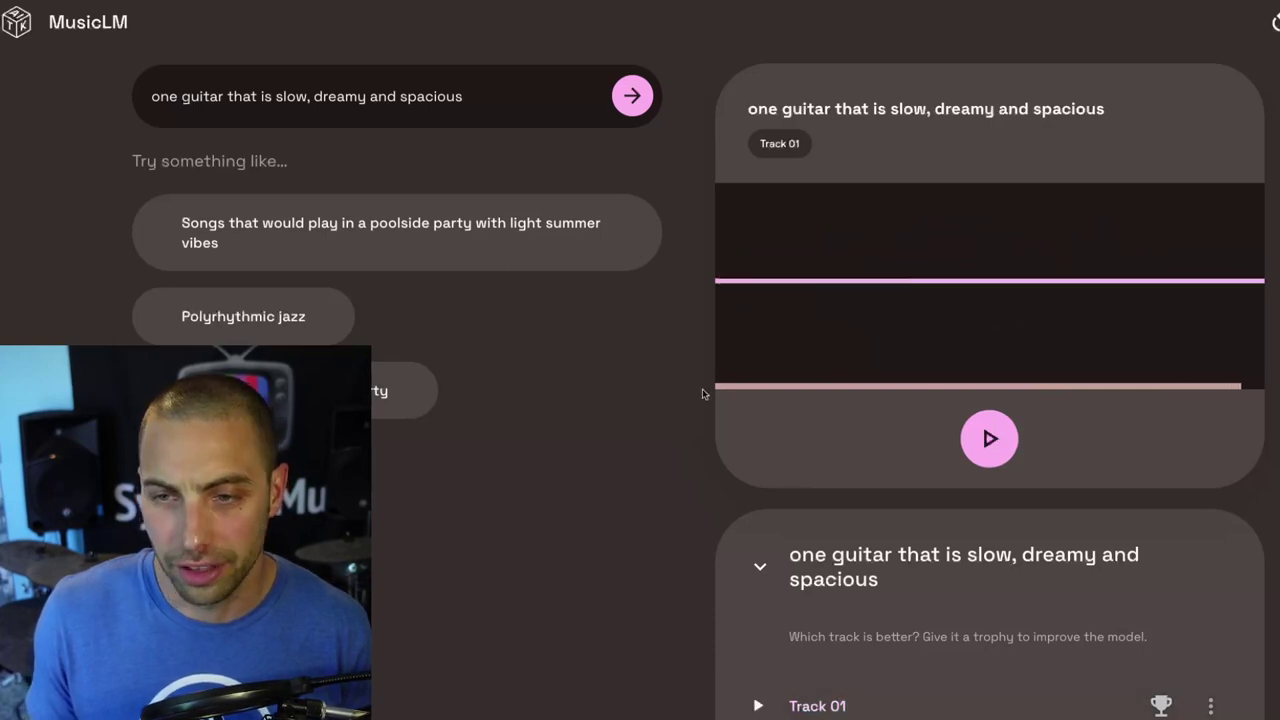
Replace the prompt with "grunge rock with intense vibe and rambunctious energy" and generate the tracks.
triple_click(342, 104)
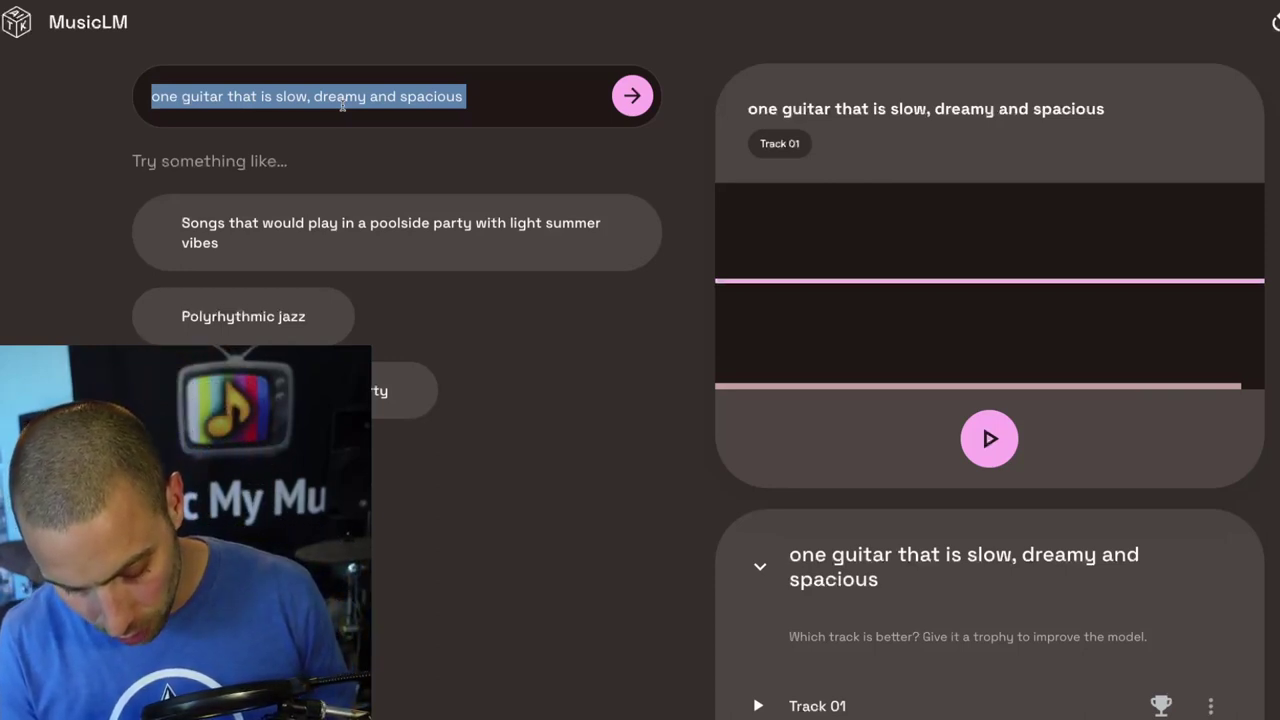
type("grunge")
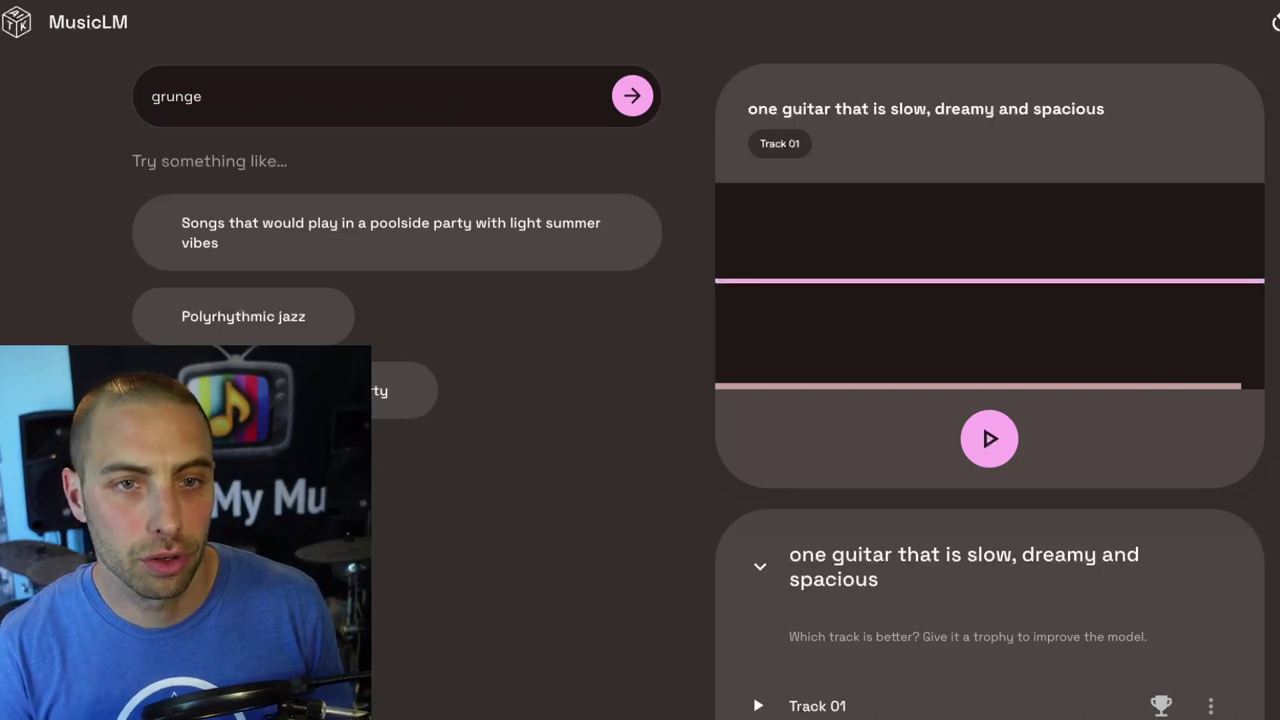
type(" rock with ")
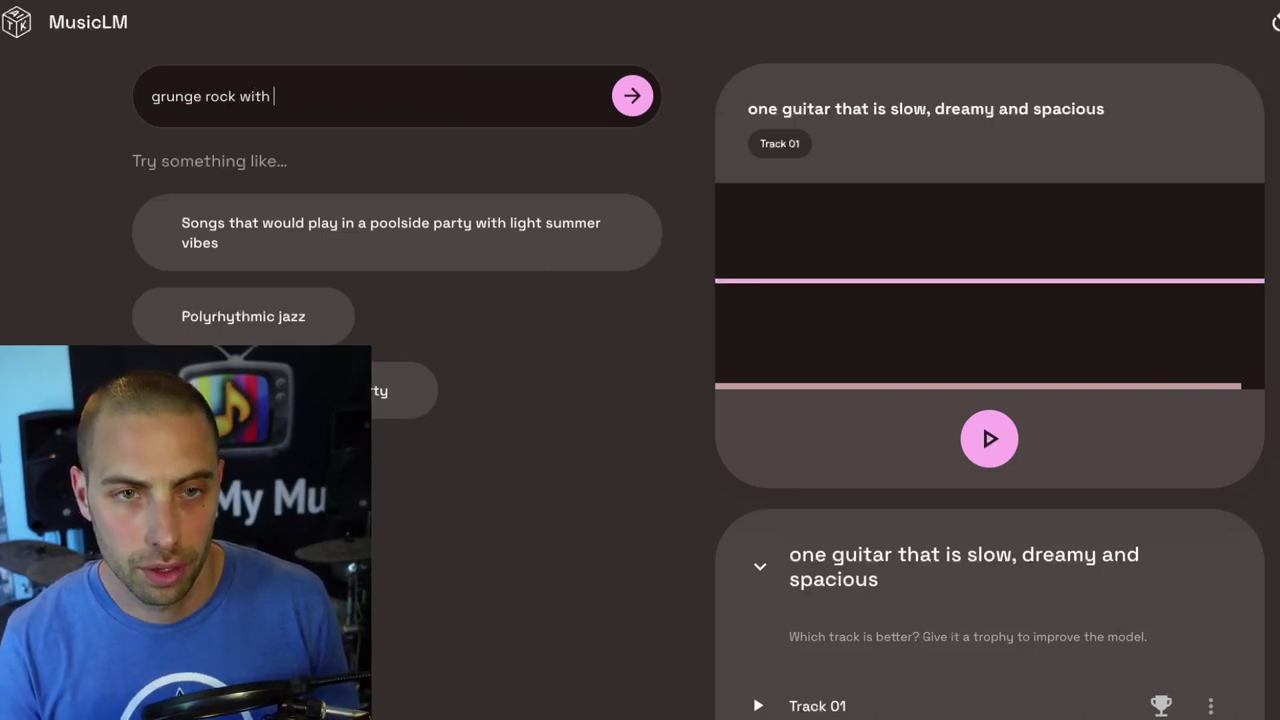
type("intense vib")
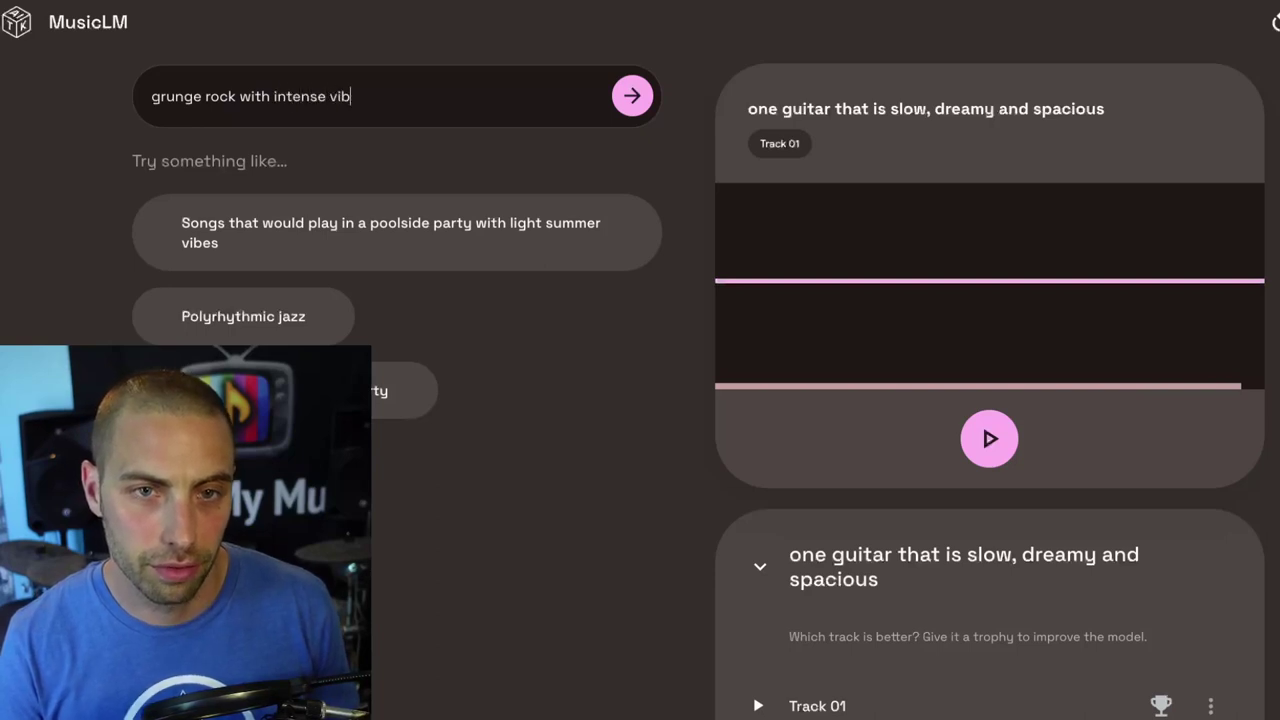
type("e and rambunction")
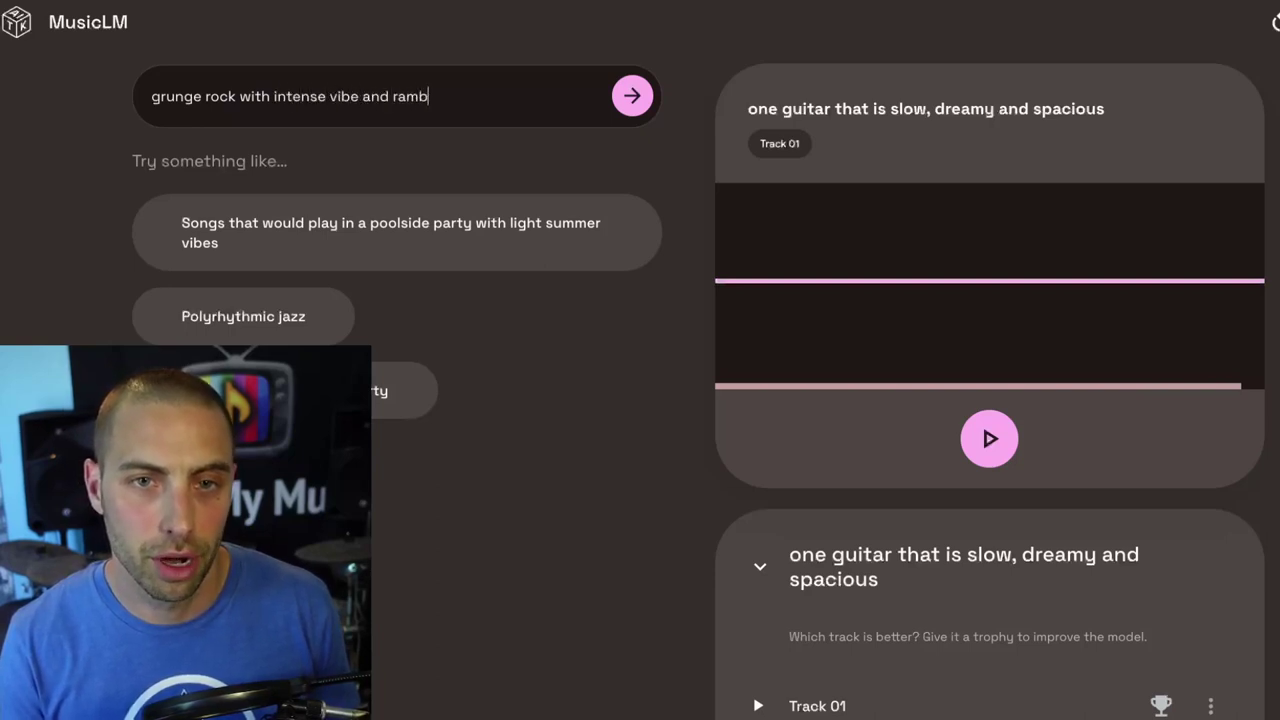
key("BackSpace")
key("BackSpace")
key("BackSpace")
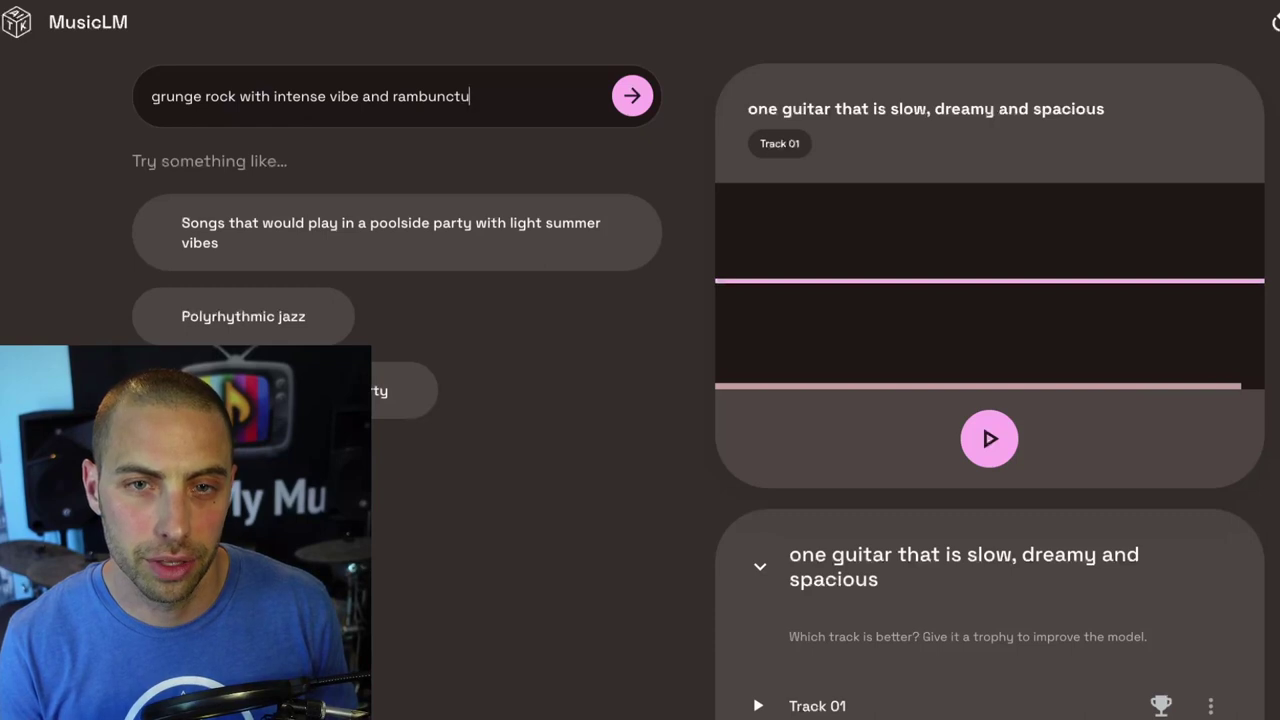
type("u")
key("BackSpace")
type("ious energy")
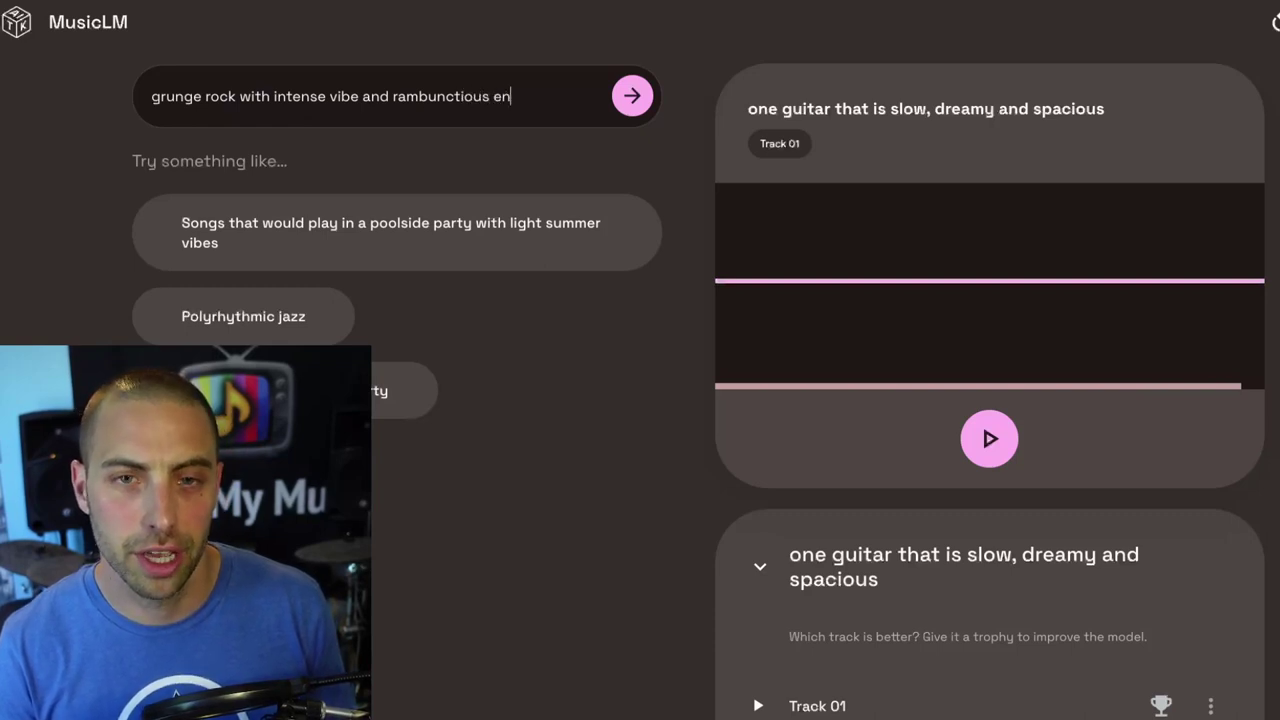
left_click(632, 94)
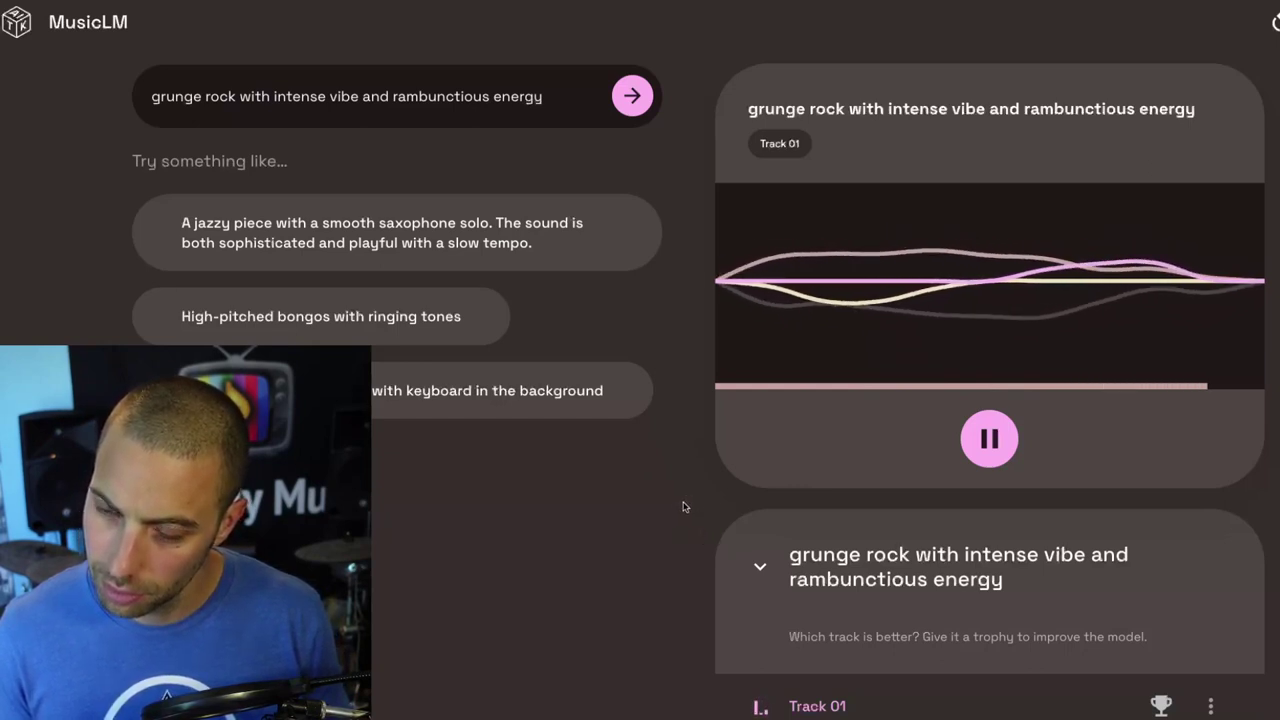
Listen to Track 02 of the grunge rock result, pausing it near its start, resuming it and pausing it near its end.
left_click(988, 437)
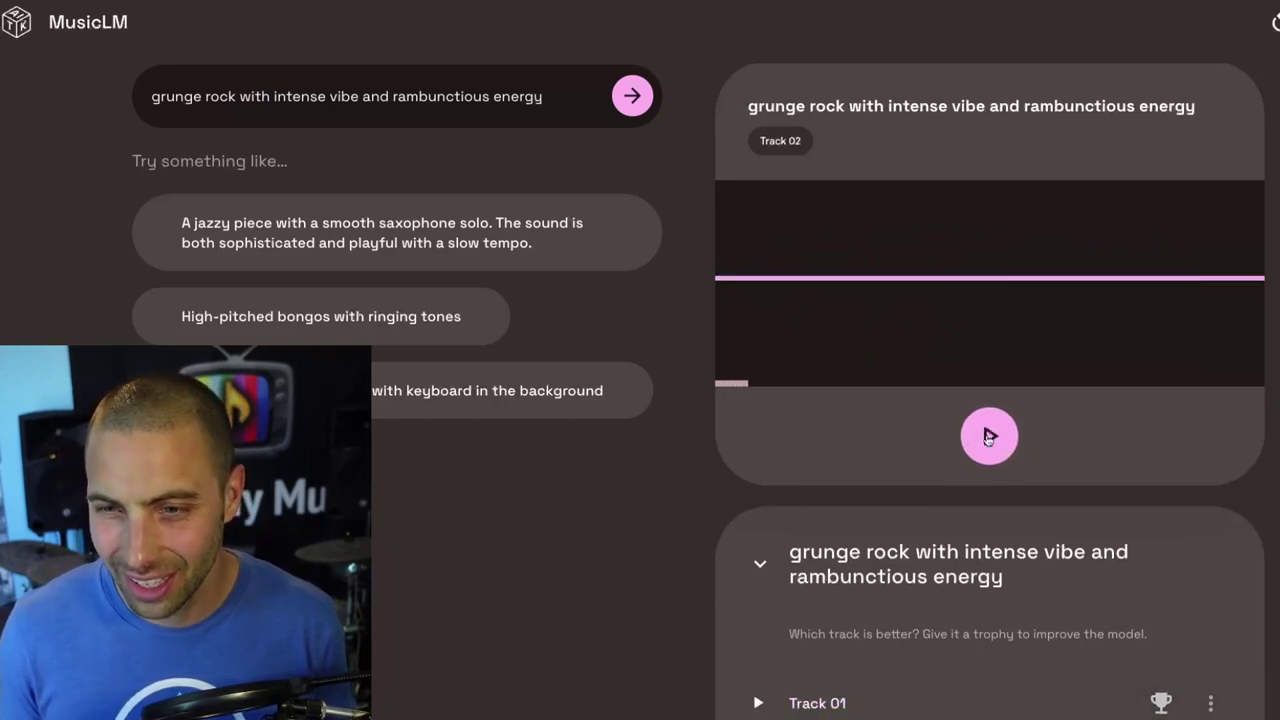
left_click(988, 437)
scroll(700, 528, "down", 3)
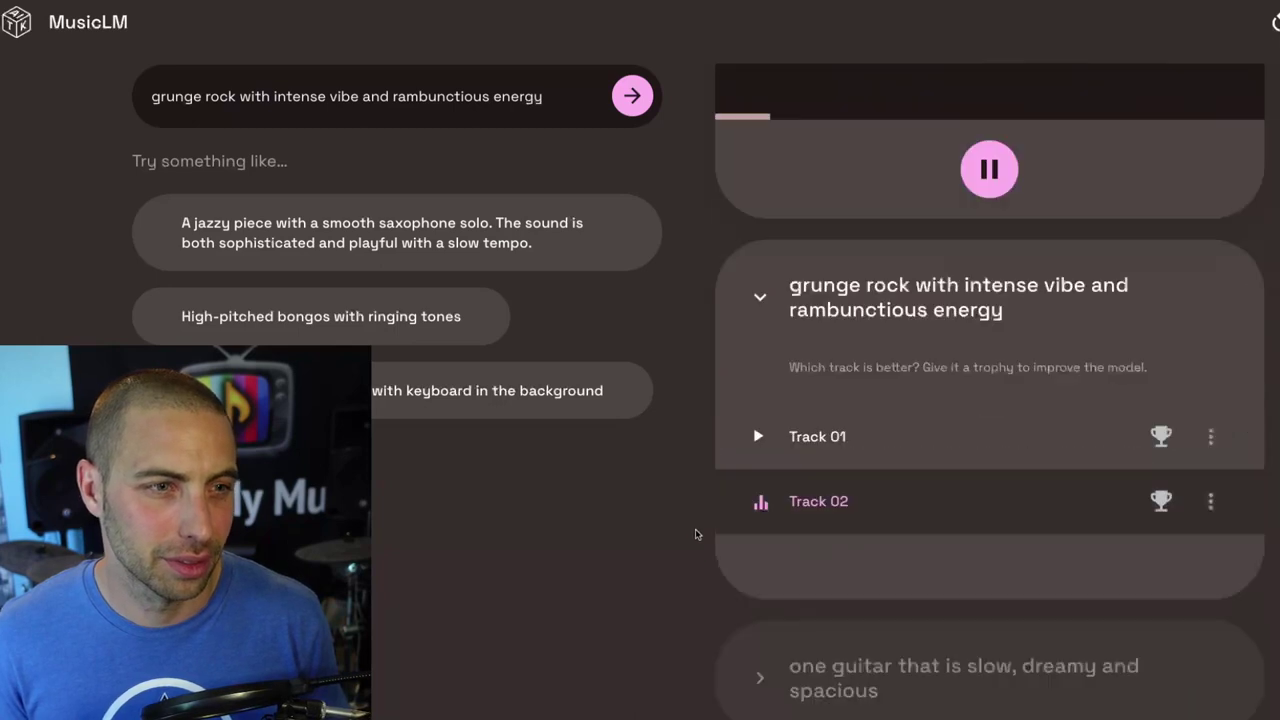
scroll(698, 534, "up", 3)
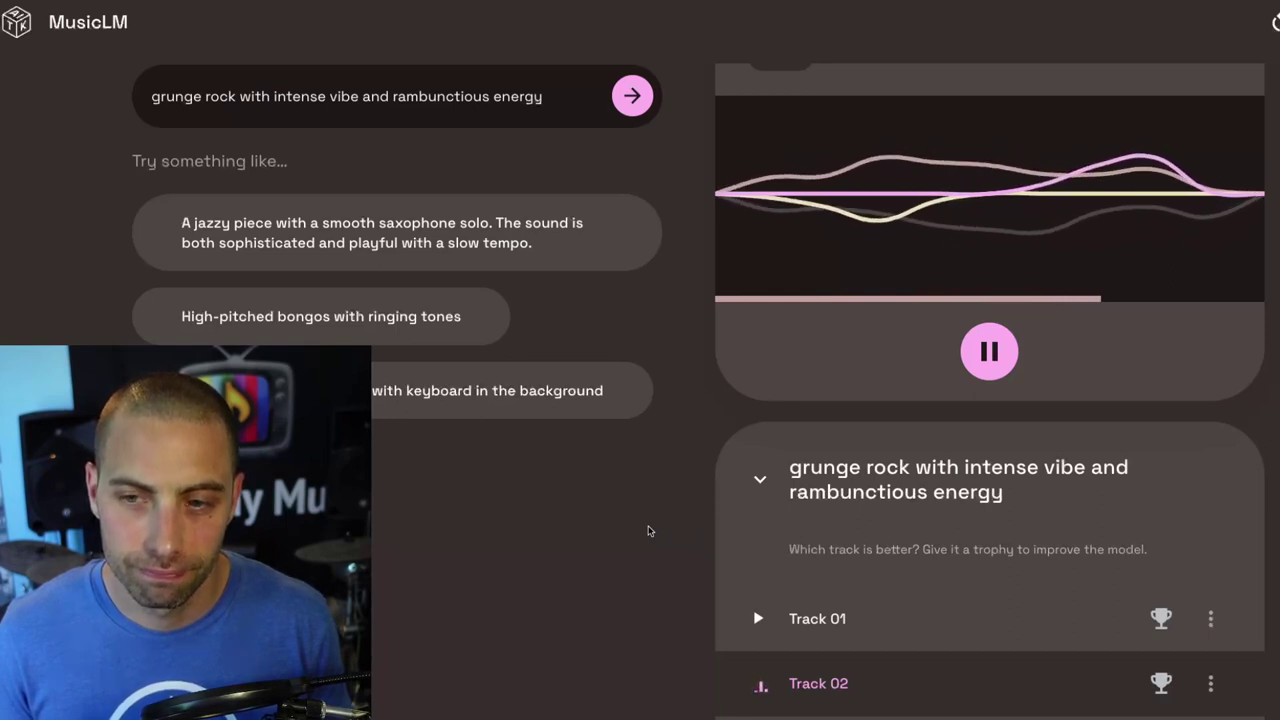
left_click(988, 360)
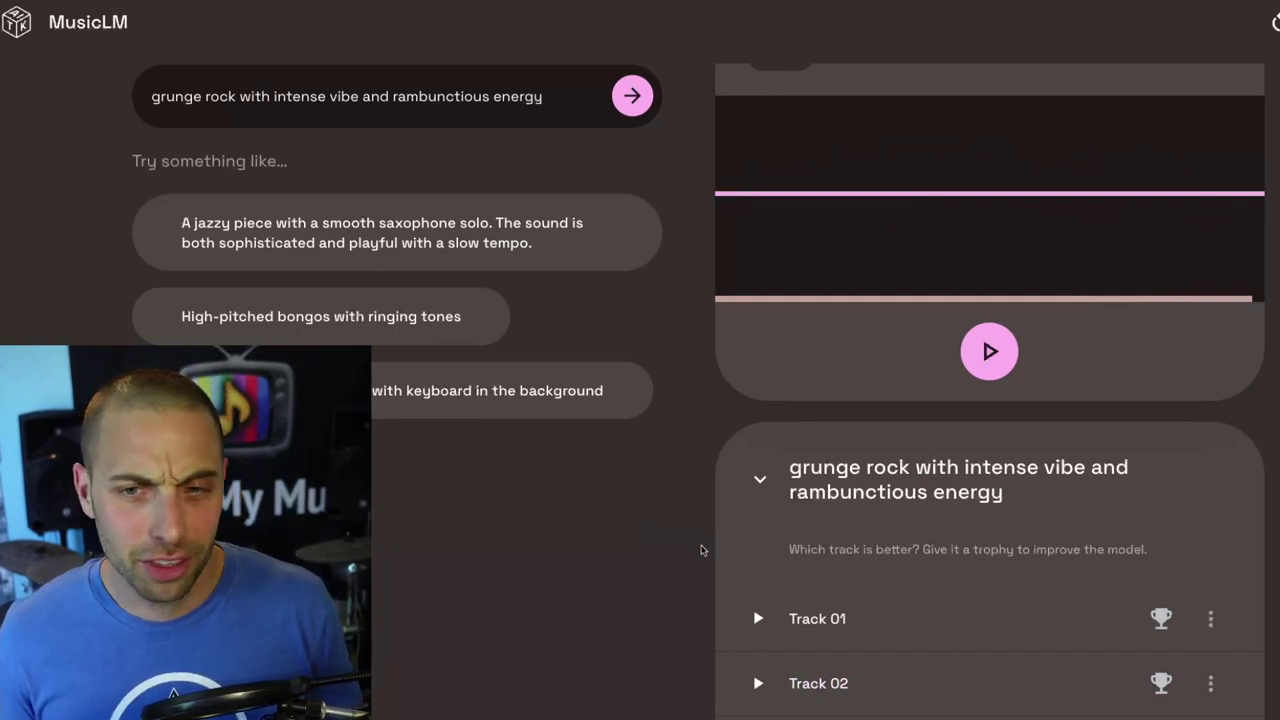
scroll(708, 545, "up", 1)
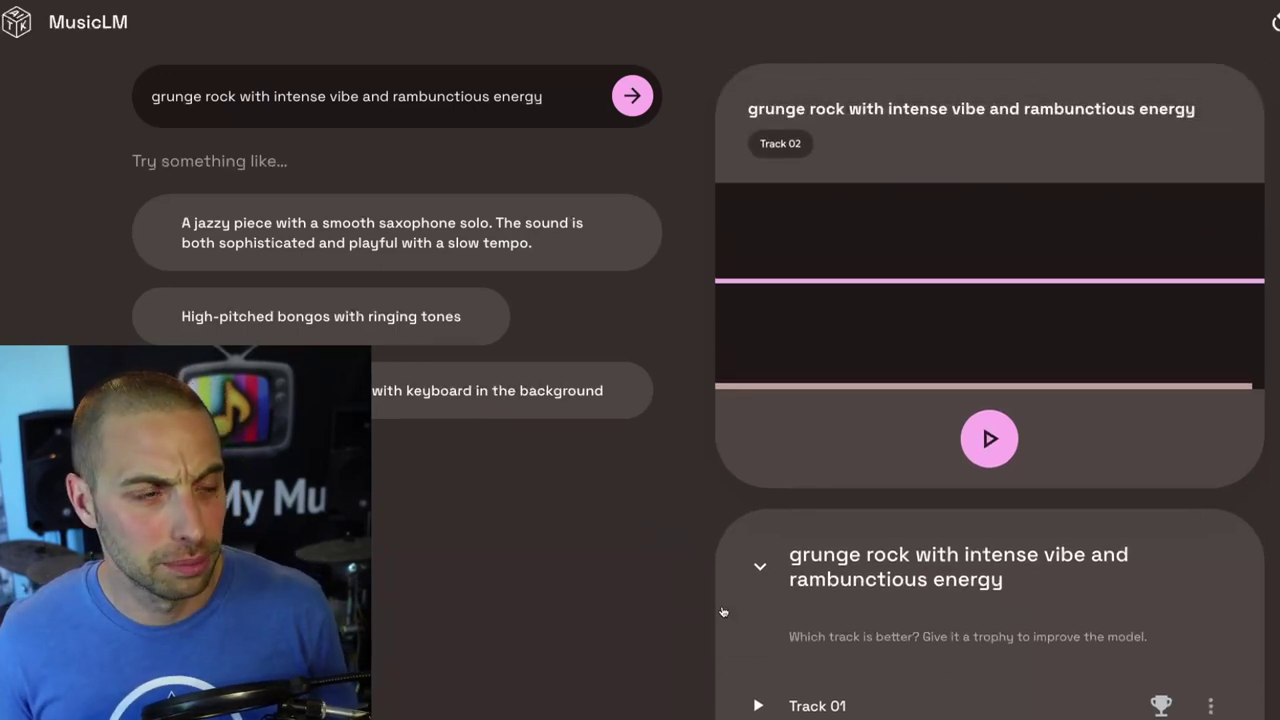